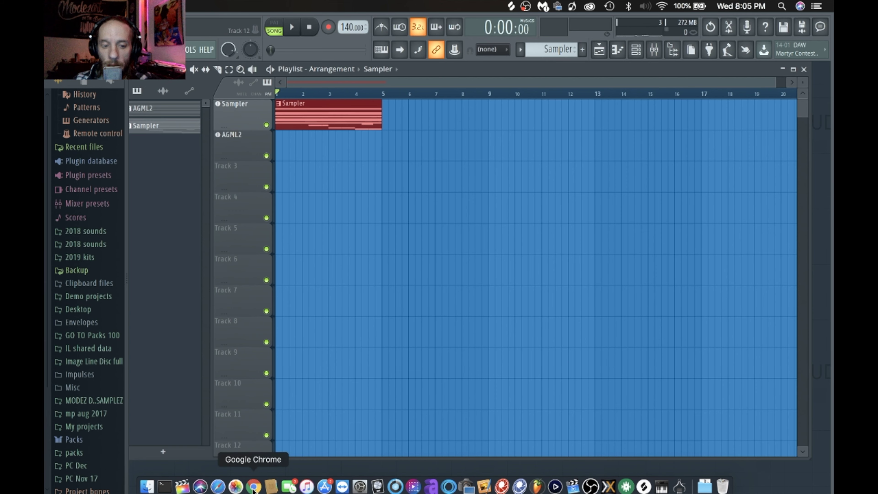
- Switch to Google Chrome and examine the Free Software list, including Ample Guitar M Lite, on the Ample Sound download page
{"action": "left_click", "coordinate": [253, 488]}
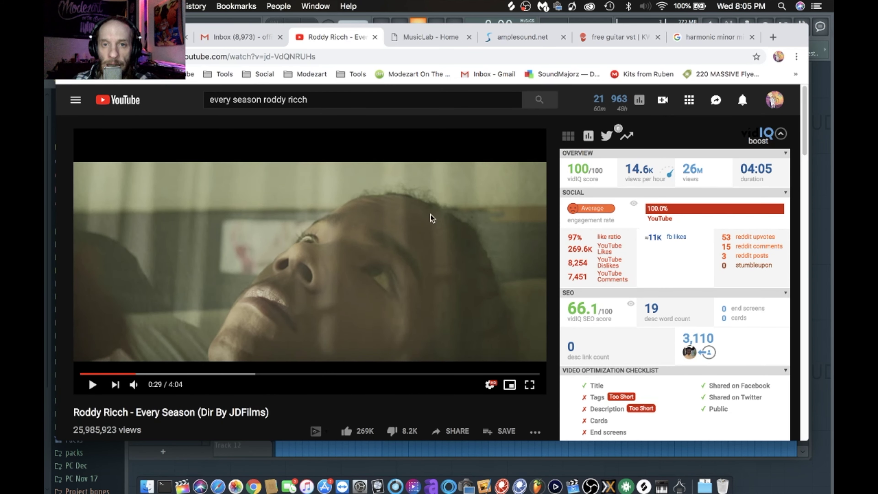
{"action": "left_click", "coordinate": [518, 37]}
{"action": "scroll", "coordinate": [493, 288], "scroll_direction": "down", "scroll_amount": 3}
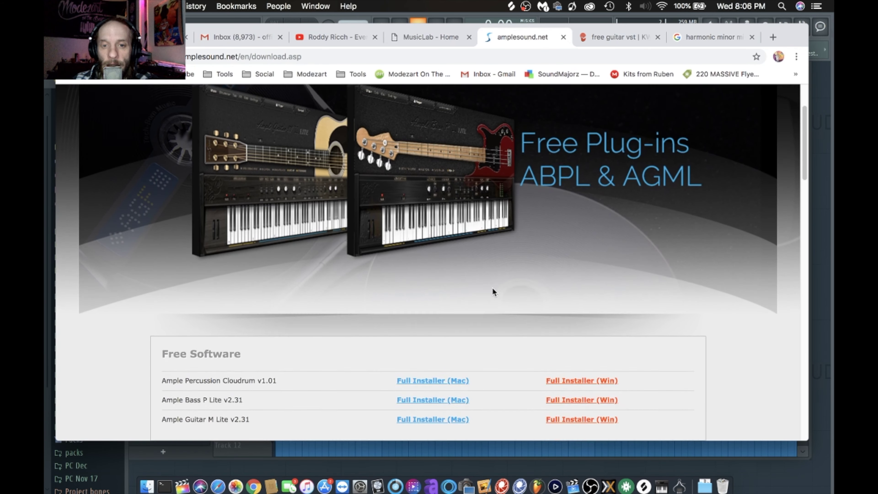
{"action": "scroll", "coordinate": [492, 288], "scroll_direction": "up", "scroll_amount": 3}
{"action": "scroll", "coordinate": [493, 288], "scroll_direction": "down", "scroll_amount": 1}
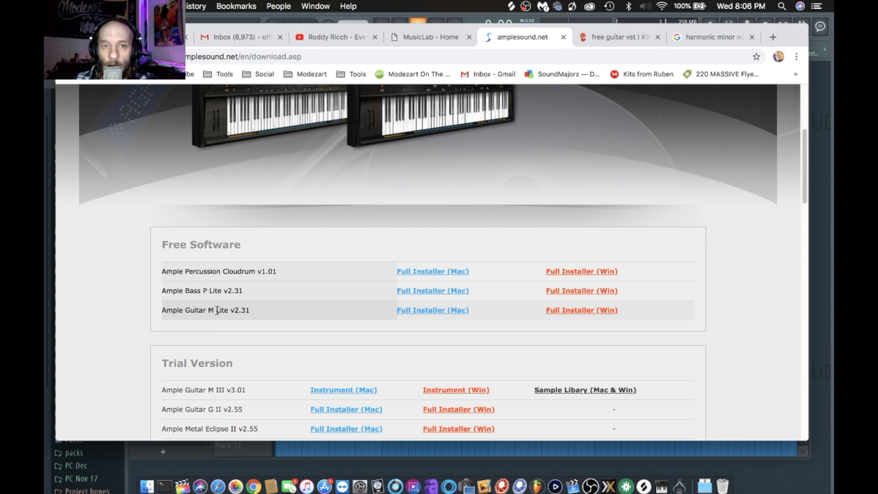
{"action": "scroll", "coordinate": [90, 347], "scroll_direction": "up", "scroll_amount": 3}
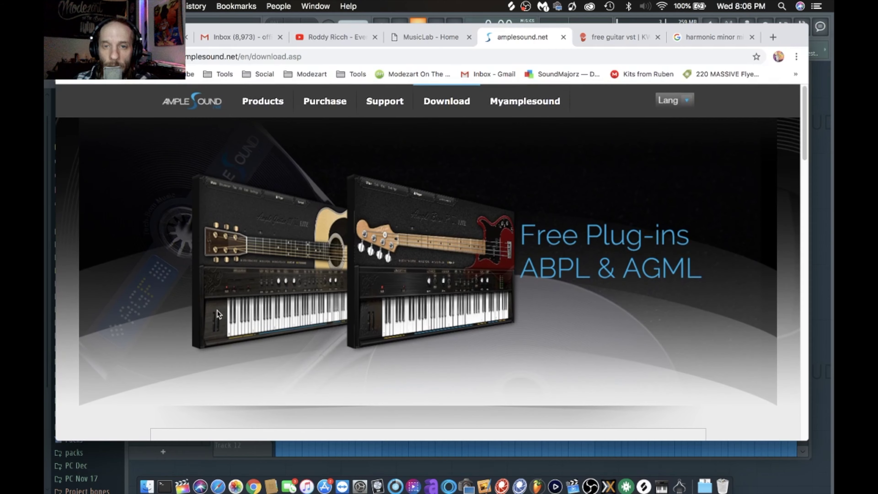
{"action": "scroll", "coordinate": [217, 310], "scroll_direction": "down", "scroll_amount": 1}
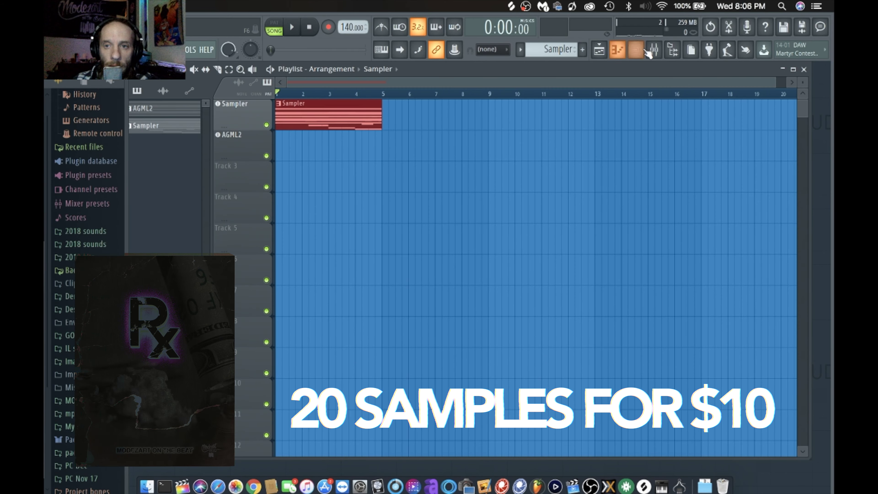
- Open the AGML2 channel's notes in the piano roll and review them, returning to the channel rack
{"action": "left_click", "coordinate": [636, 49]}
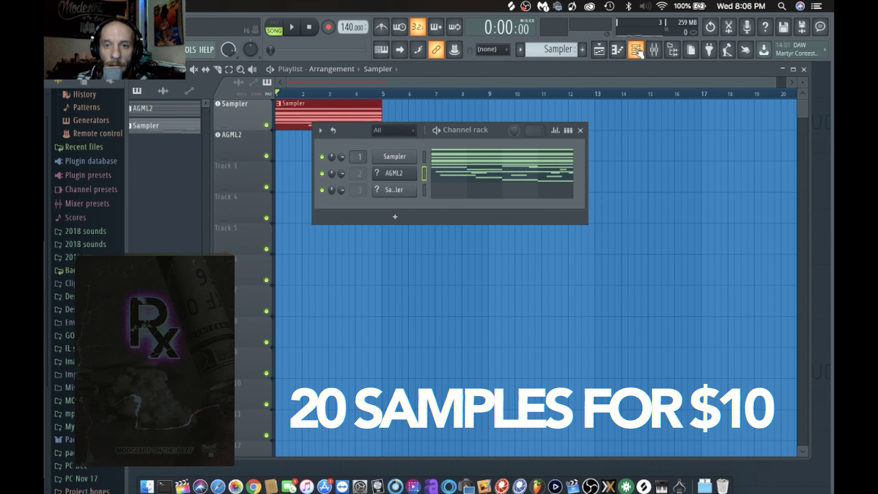
{"action": "left_click", "coordinate": [445, 183]}
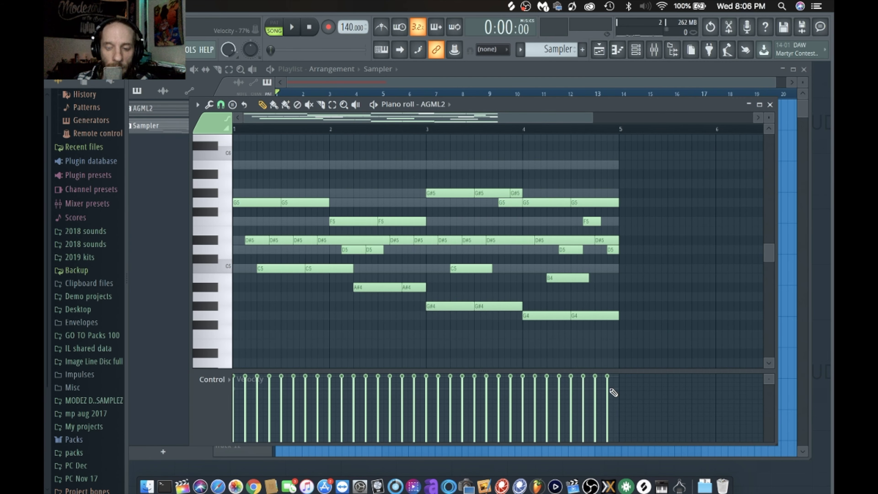
{"action": "key", "text": "F6"}
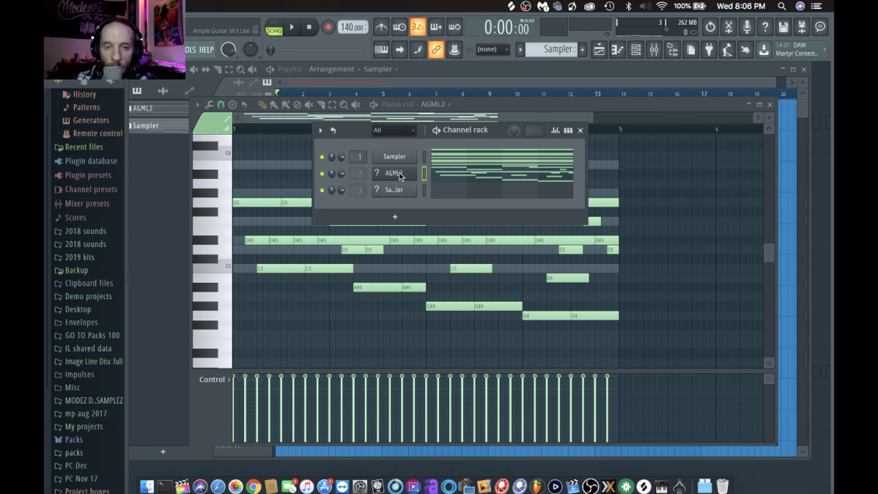
- Open the AGML2 guitar instrument and switch Stroke Noise off and back on
{"action": "left_click", "coordinate": [399, 175]}
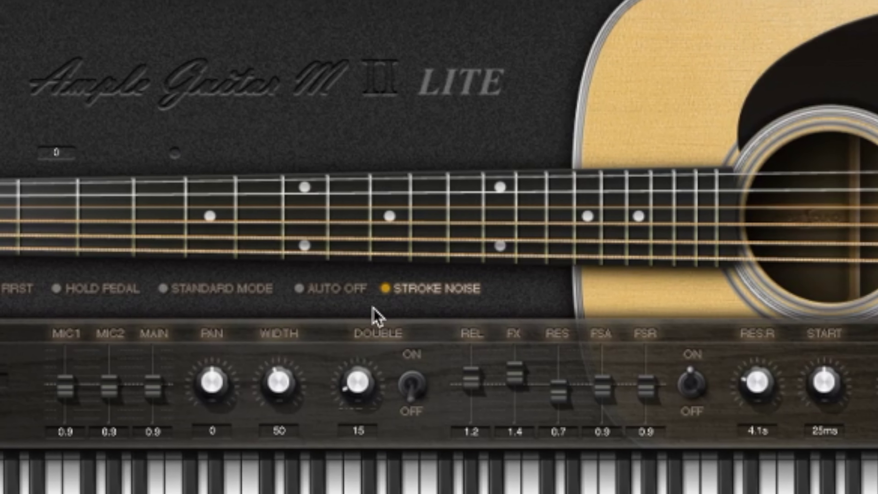
{"action": "left_click", "coordinate": [386, 294]}
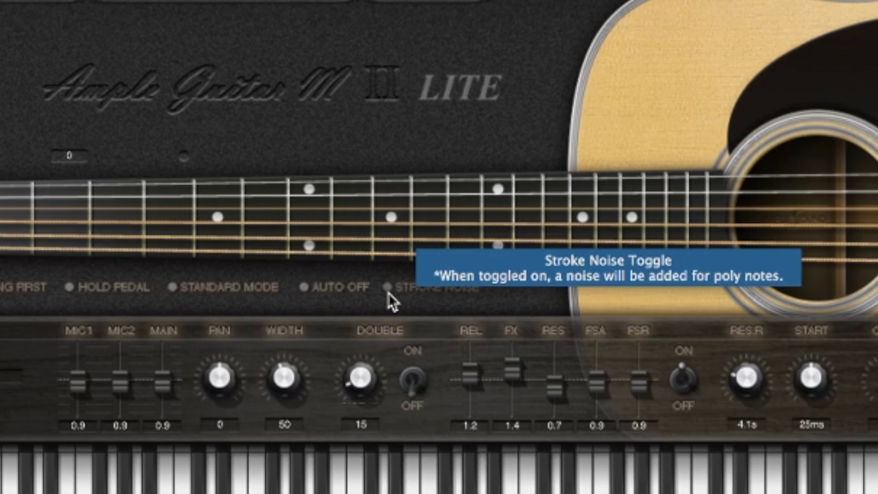
{"action": "left_click", "coordinate": [388, 292]}
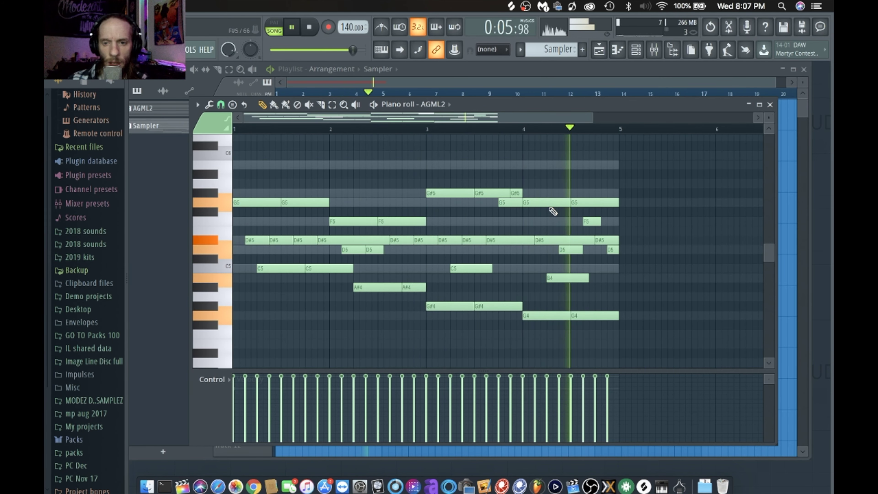
- Stop playback and lower the velocity of the G#4 and G4 notes in bars 3 and 4 of the AGML2 pattern
{"action": "key", "text": "space"}
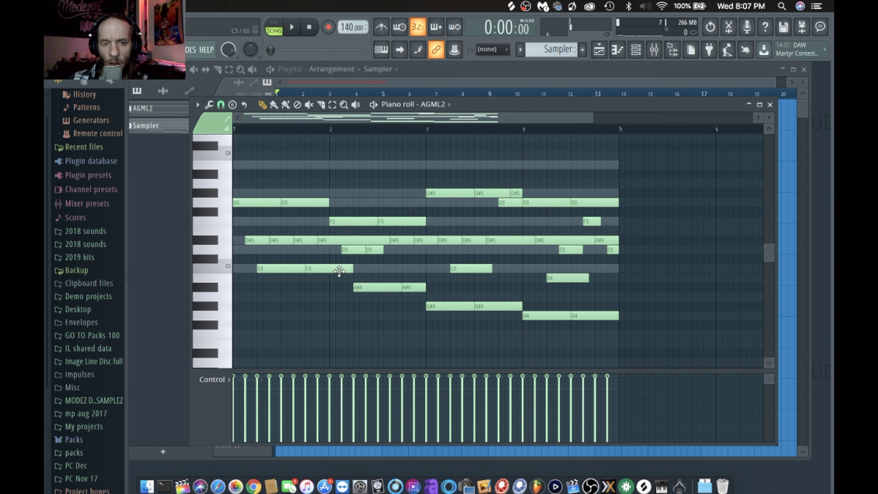
{"action": "scroll", "coordinate": [339, 271], "scroll_direction": "up", "scroll_amount": 2}
{"action": "left_click_drag", "start_coordinate": [474, 121], "coordinate": [417, 118]}
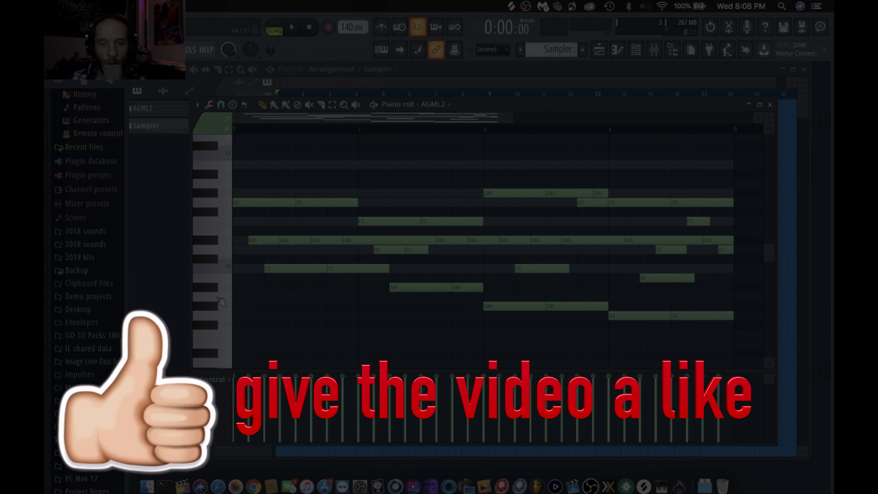
{"action": "left_click", "coordinate": [215, 306], "text": "super"}
{"action": "left_click", "coordinate": [210, 316], "text": "super"}
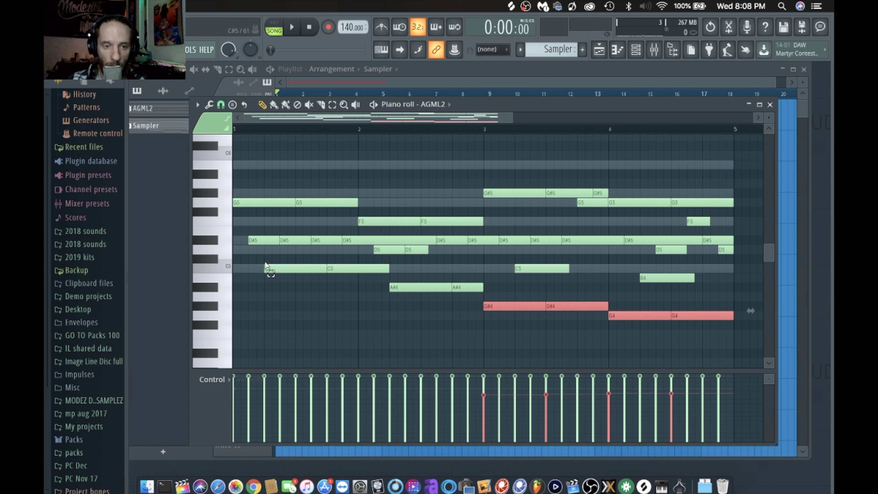
- Lower the velocity of the C5 and A#4 notes in bars 1 and 2, and play the melody back
{"action": "left_click_drag", "start_coordinate": [266, 256], "coordinate": [463, 327]}
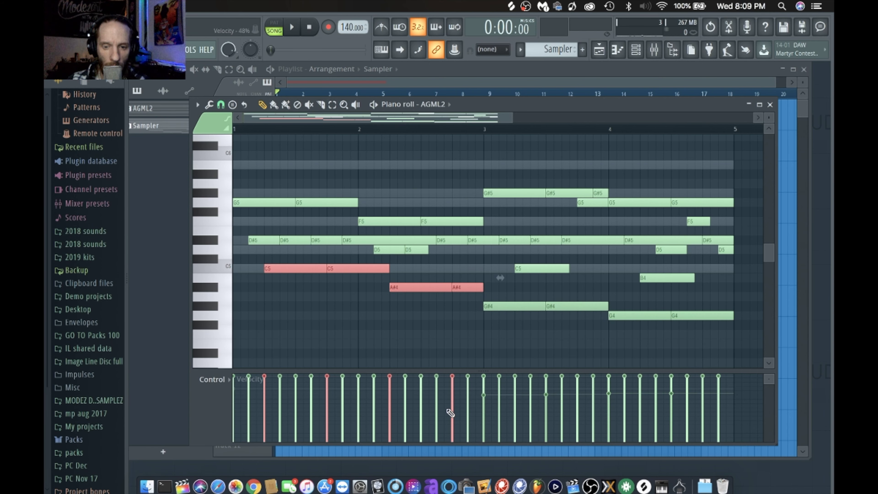
{"action": "left_click", "coordinate": [453, 396]}
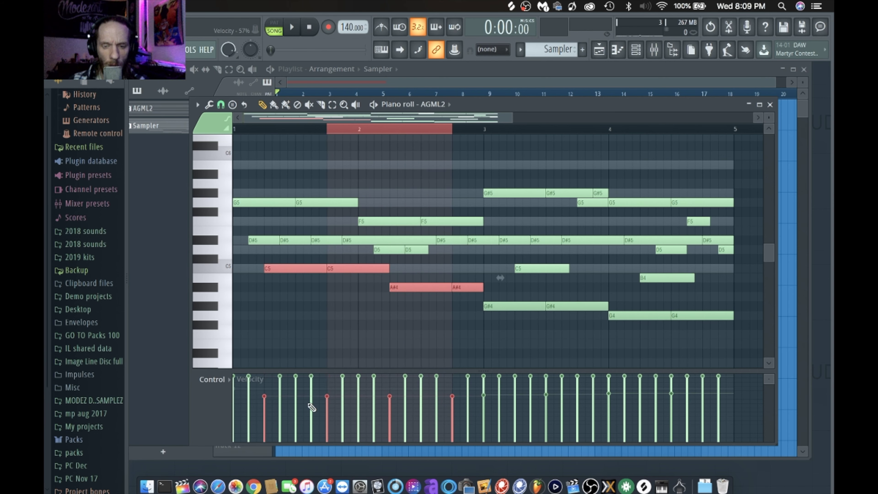
{"action": "key", "text": "space"}
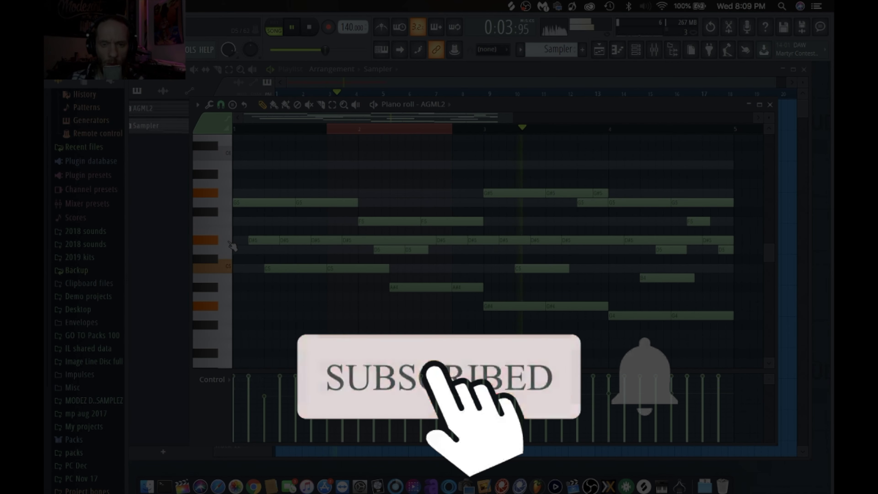
{"action": "key", "text": "space"}
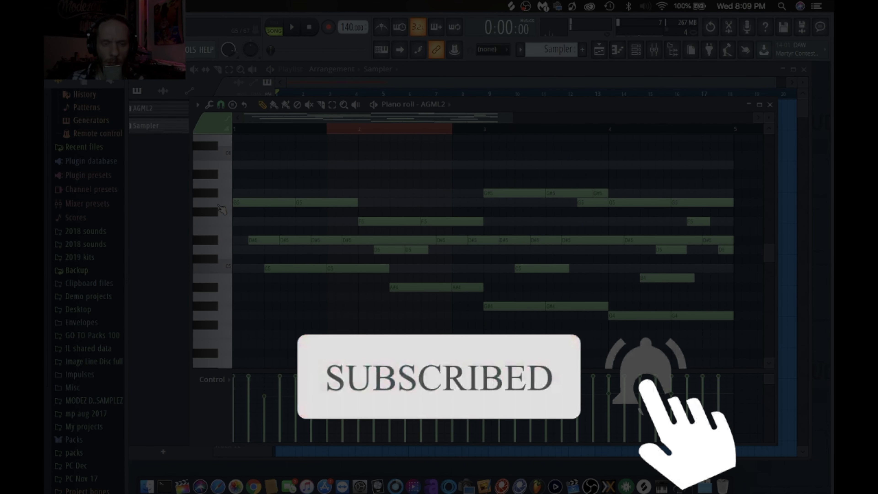
- Select the upper melody notes G5, F5 and G#5 and reduce their velocities by varying amounts
{"action": "left_click", "coordinate": [221, 204]}
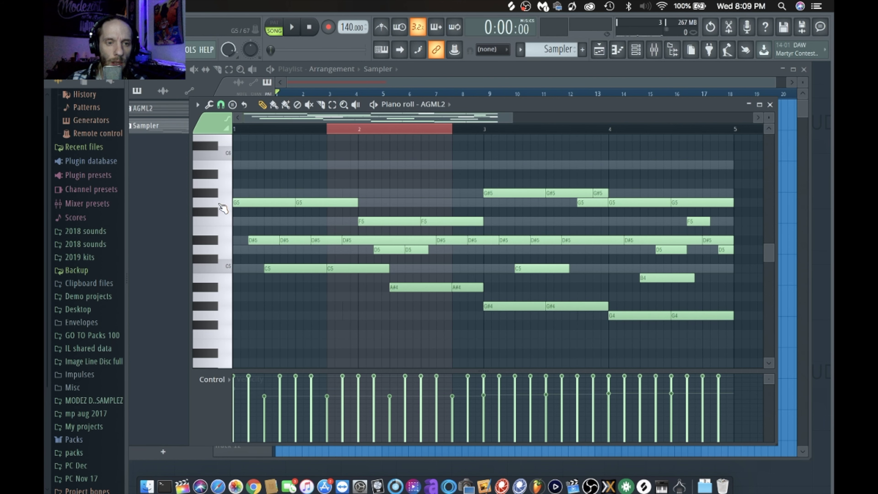
{"action": "left_click_drag", "start_coordinate": [222, 182], "coordinate": [220, 224]}
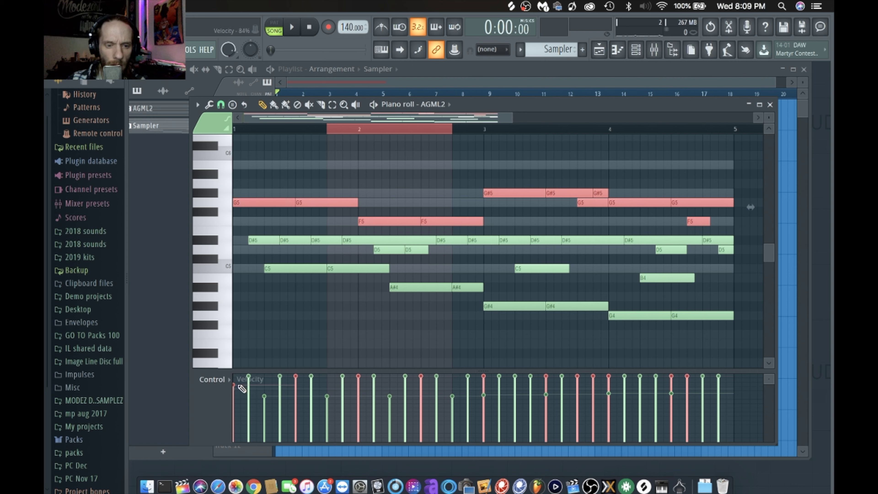
{"action": "left_click_drag", "start_coordinate": [241, 405], "coordinate": [241, 411]}
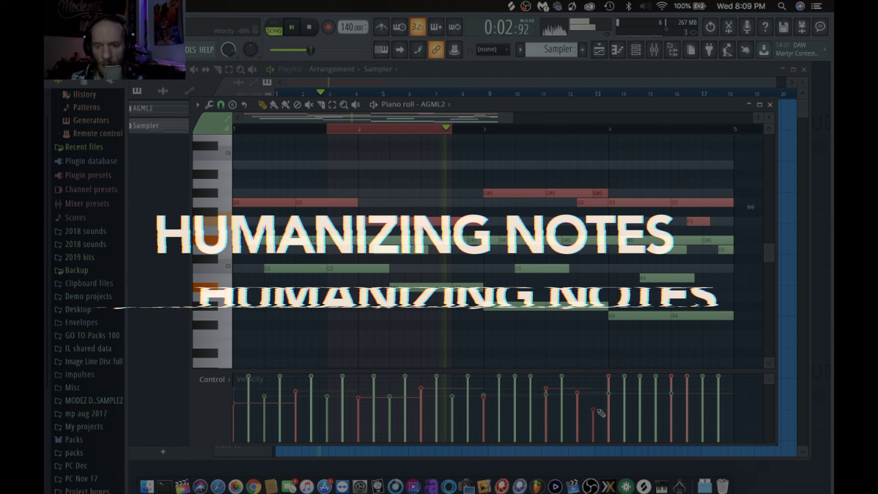
- Lower the velocity of the repeated D#5 notes across the four bars and audition the result
{"action": "left_click", "coordinate": [562, 411]}
{"action": "key", "text": "space"}
{"action": "key", "text": "space"}
{"action": "left_click", "coordinate": [279, 411]}
{"action": "key", "text": "space"}
{"action": "key", "text": "space"}
- Lower the velocity of the C5 note in bar 3 and the B4 note in bar 4, and audition them
{"action": "left_click_drag", "start_coordinate": [238, 273], "coordinate": [739, 266]}
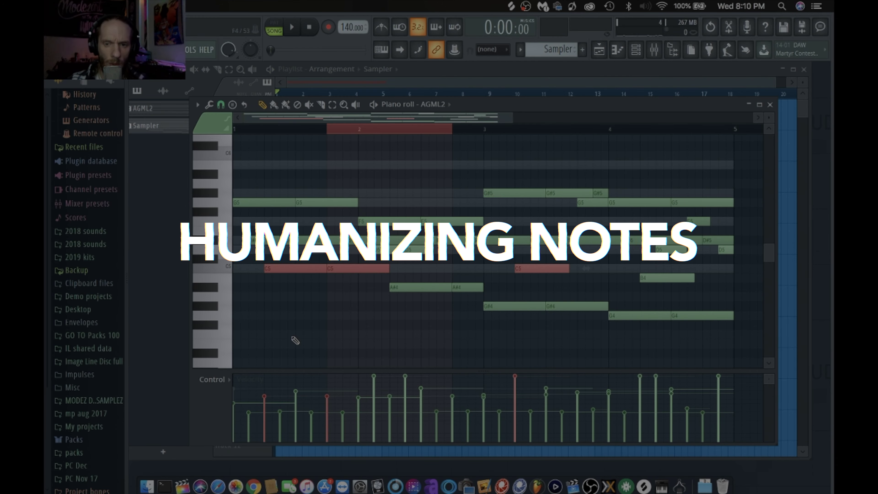
{"action": "left_click_drag", "start_coordinate": [235, 256], "coordinate": [711, 273]}
{"action": "left_click_drag", "start_coordinate": [264, 407], "coordinate": [640, 404]}
{"action": "key", "text": "space"}
{"action": "key", "text": "space"}
- Lower the velocity of the D5 notes, adjust the velocity of the second F5 note in bar 2, and play the pattern
{"action": "left_click_drag", "start_coordinate": [366, 254], "coordinate": [743, 250]}
{"action": "left_click_drag", "start_coordinate": [373, 409], "coordinate": [718, 409]}
{"action": "key", "text": "space"}
{"action": "key", "text": "ctrl+d"}
{"action": "left_click", "coordinate": [421, 393]}
{"action": "key", "text": "space"}
{"action": "key", "text": "space"}
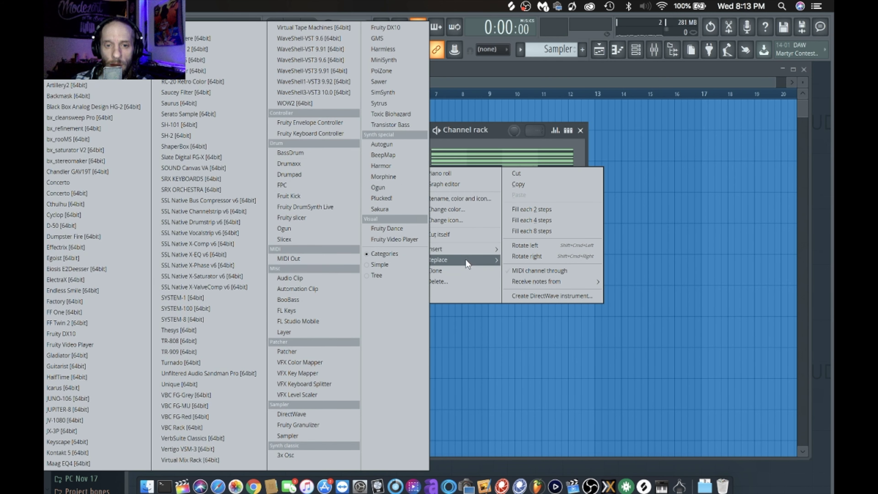
- Clone the AGML2 guitar channel and place a C4 note at the start of bar 1 in the clone's piano roll
{"action": "left_click", "coordinate": [464, 270]}
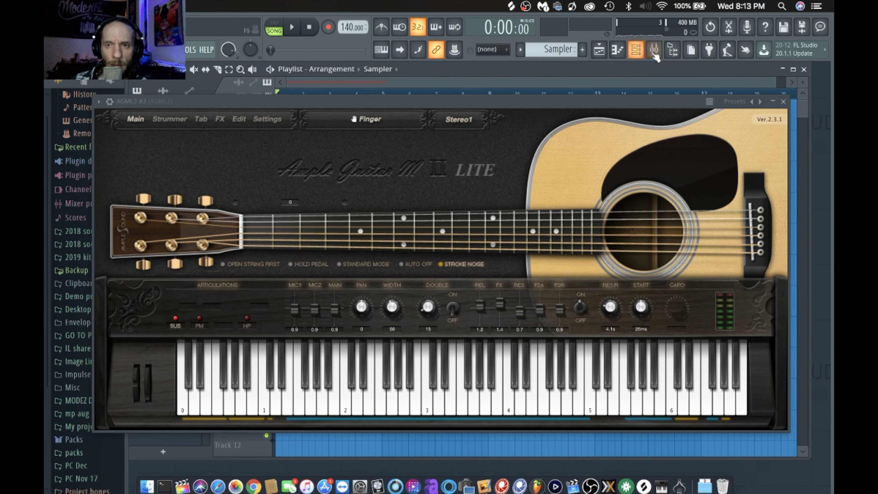
{"action": "left_click", "coordinate": [630, 52]}
{"action": "left_click", "coordinate": [227, 311]}
{"action": "left_click", "coordinate": [234, 310]}
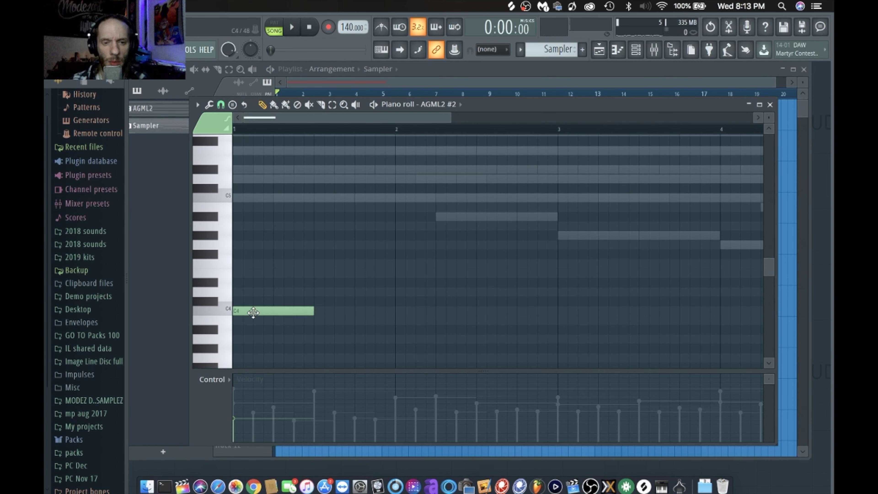
- Raise the C4 note's velocity and extend the note to a full bar
{"action": "left_click", "coordinate": [239, 389]}
{"action": "key", "text": "space"}
{"action": "key", "text": "space"}
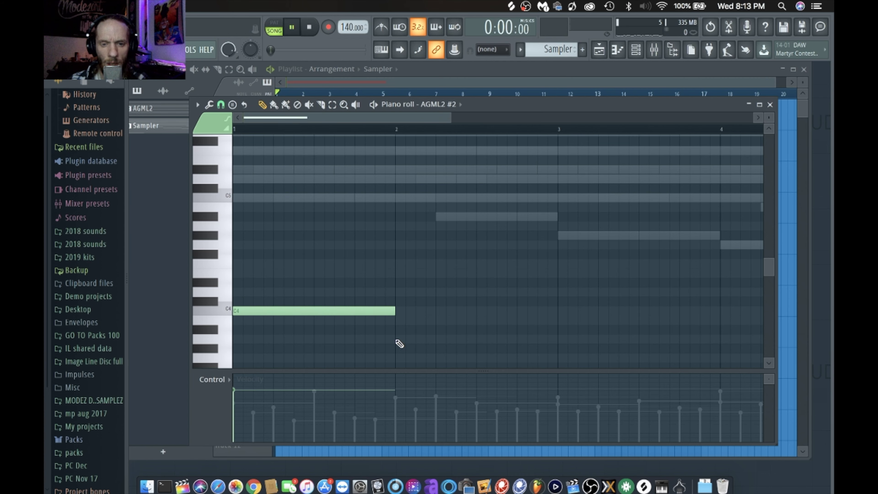
- Add one-bar bass notes A#3 in bar 2, G#3 in bar 3 and G3 in bar 4 while the song plays
{"action": "key", "text": "space"}
{"action": "left_click", "coordinate": [397, 330]}
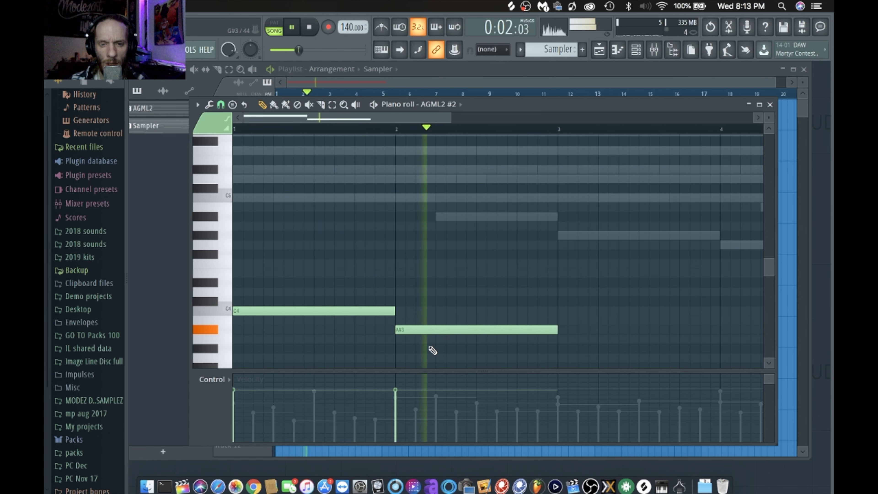
{"action": "scroll", "coordinate": [429, 347], "scroll_direction": "right", "scroll_amount": 4}
{"action": "left_click", "coordinate": [473, 348]}
{"action": "scroll", "coordinate": [498, 349], "scroll_direction": "down", "scroll_amount": 2}
{"action": "scroll", "coordinate": [505, 349], "scroll_direction": "right", "scroll_amount": 3}
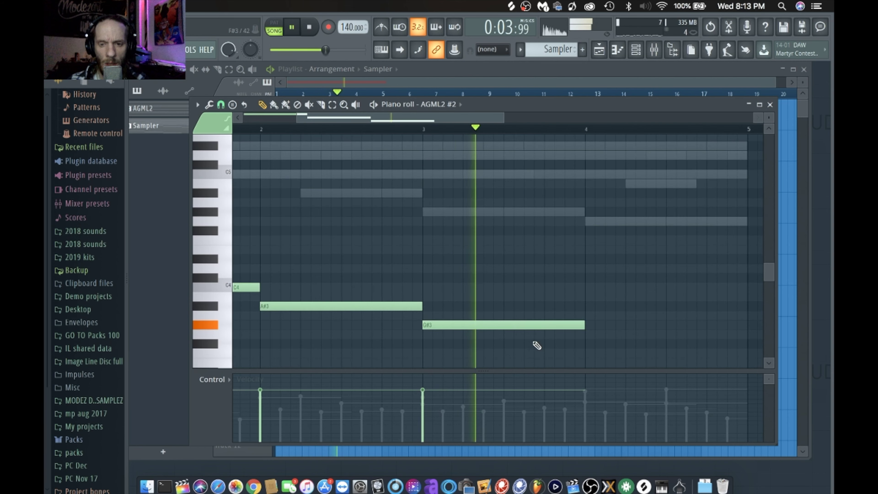
{"action": "left_click", "coordinate": [587, 334]}
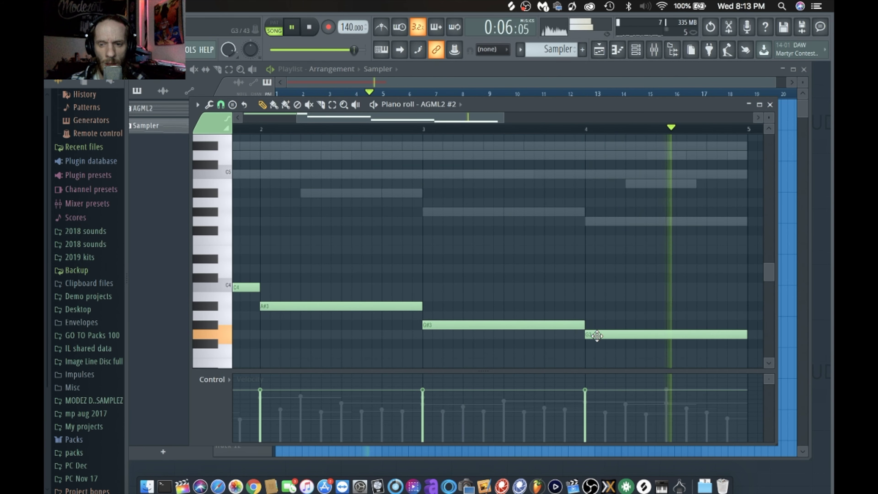
{"action": "key", "text": "space"}
- Load iZotope Vinyl in the first effect slot of the AGML2 mixer track and raise its Warp Depth
{"action": "left_click", "coordinate": [654, 49]}
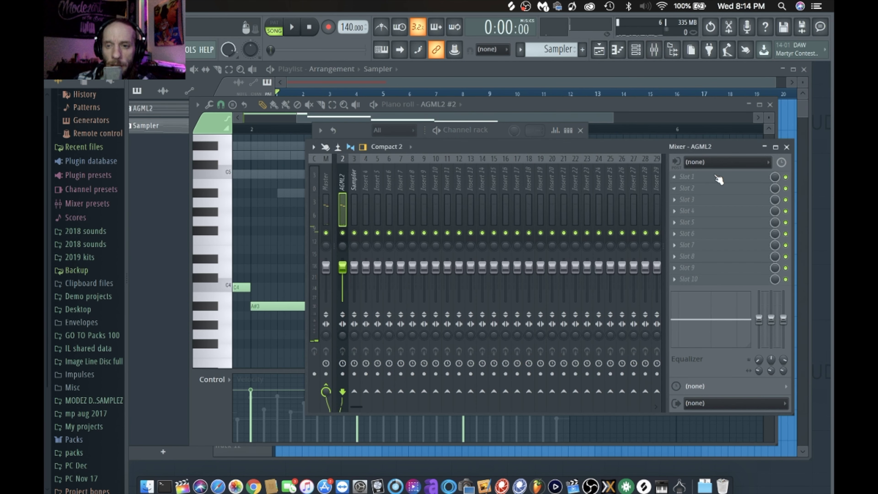
{"action": "left_click", "coordinate": [552, 181]}
{"action": "left_click", "coordinate": [342, 180]}
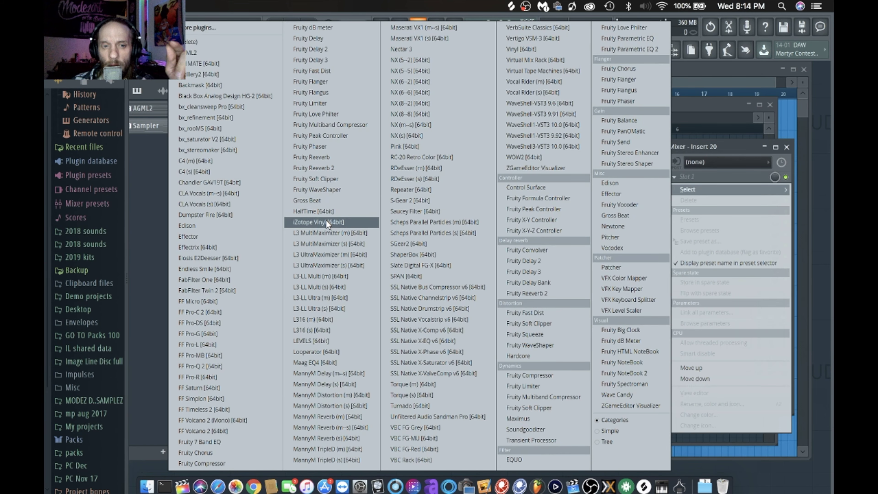
{"action": "left_click", "coordinate": [326, 223]}
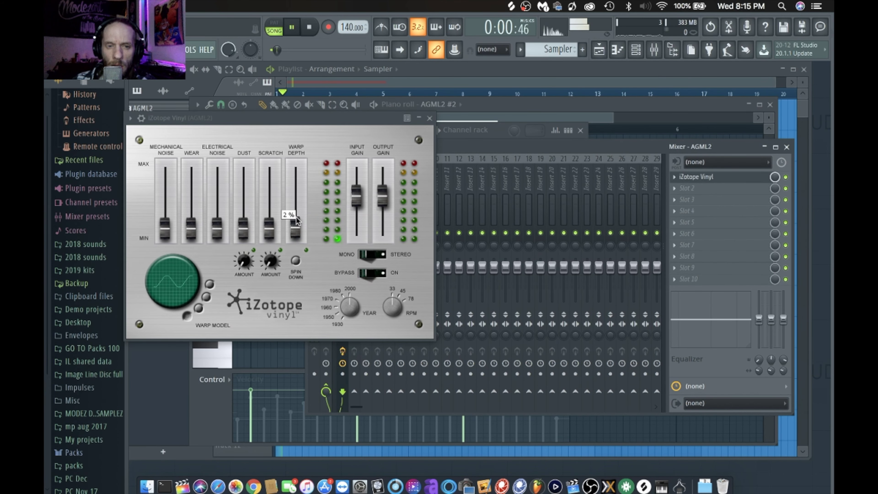
{"action": "left_click_drag", "start_coordinate": [296, 220], "coordinate": [294, 202]}
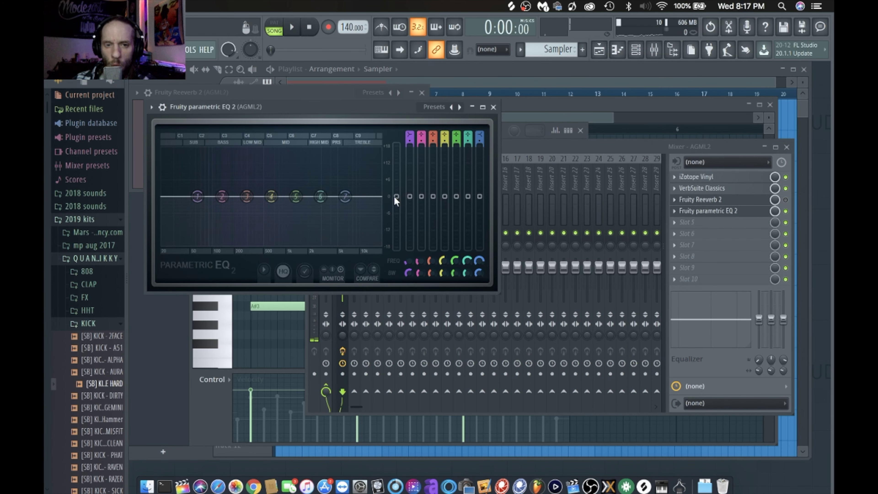
- Set band 1 of Fruity Parametric EQ 2 to High pass and raise its cutoff frequency slightly during playback
{"action": "key", "text": "space"}
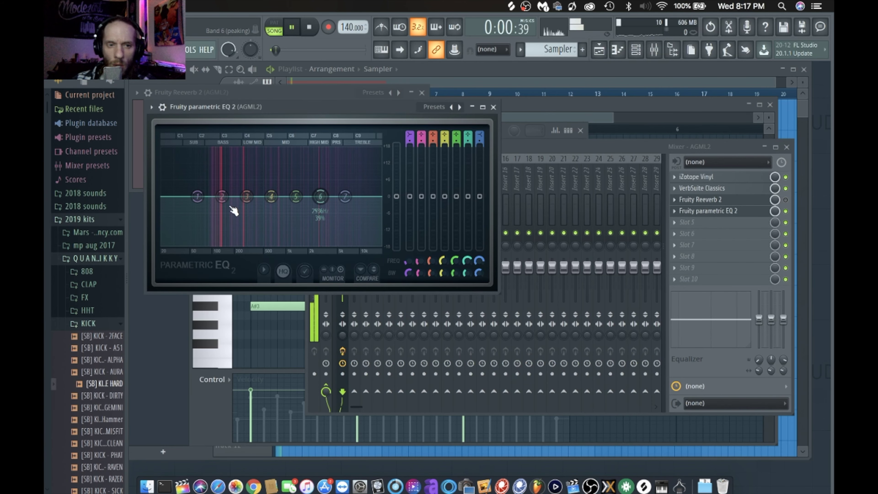
{"action": "right_click", "coordinate": [197, 196]}
{"action": "mouse_move", "coordinate": [226, 225]}
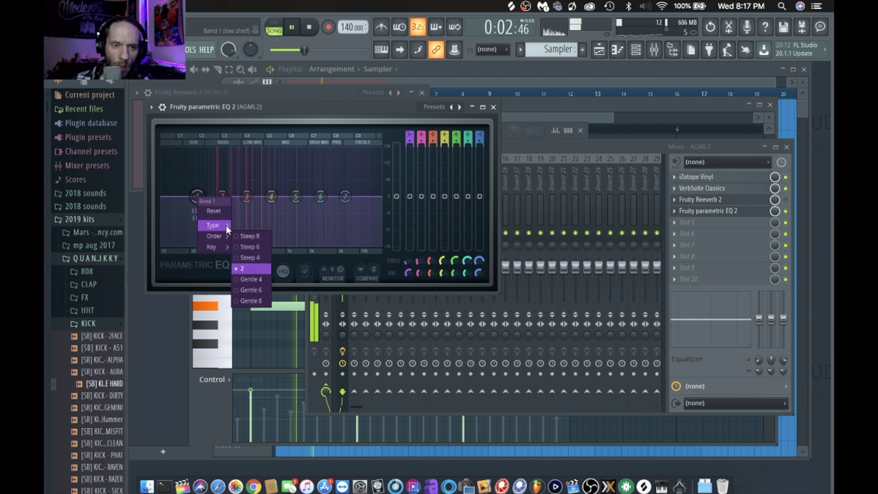
{"action": "left_click", "coordinate": [255, 258]}
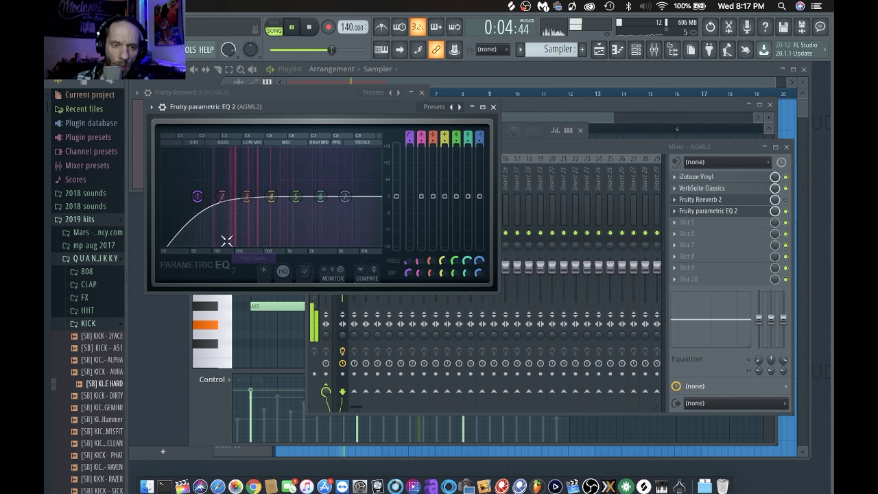
{"action": "left_click_drag", "start_coordinate": [197, 196], "coordinate": [209, 198]}
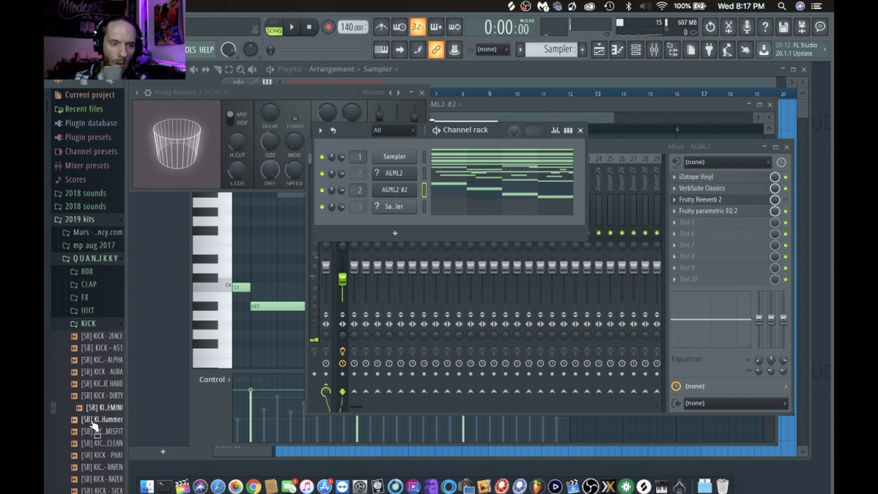
- Add the [SB] KICK - GEMINI sample as a new channel and place a C5 note at the start of bar 1
{"action": "left_click", "coordinate": [107, 407]}
{"action": "left_click_drag", "start_coordinate": [108, 408], "coordinate": [398, 216]}
{"action": "left_click", "coordinate": [439, 228]}
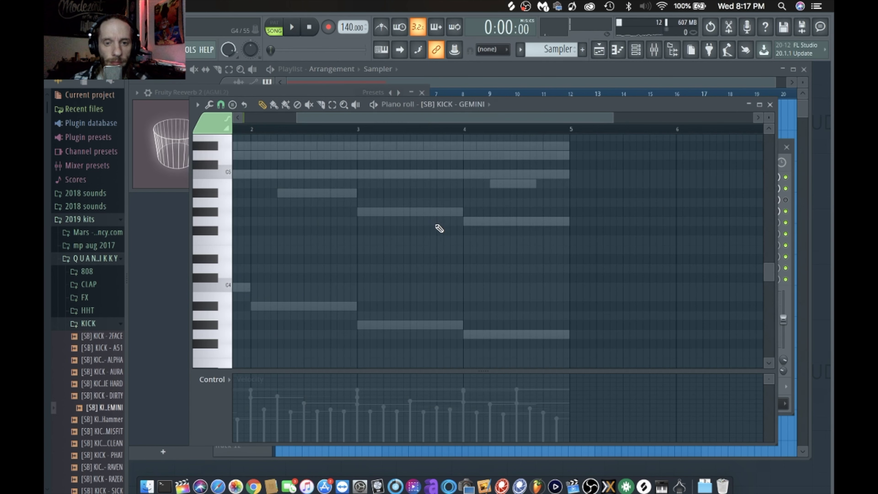
{"action": "left_click", "coordinate": [236, 152]}
{"action": "key", "text": "space"}
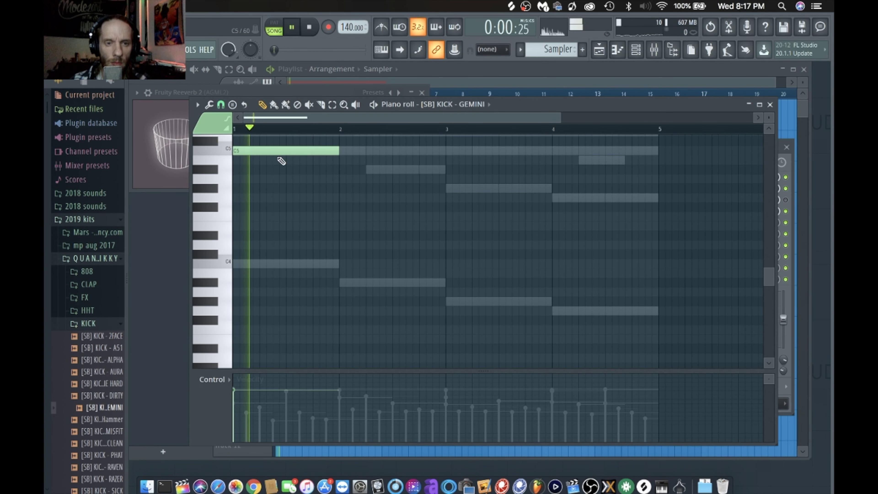
- Shorten the kick's C5 note in bar 1 to one beat and audition it
{"action": "key", "text": "space"}
{"action": "left_click", "coordinate": [285, 151]}
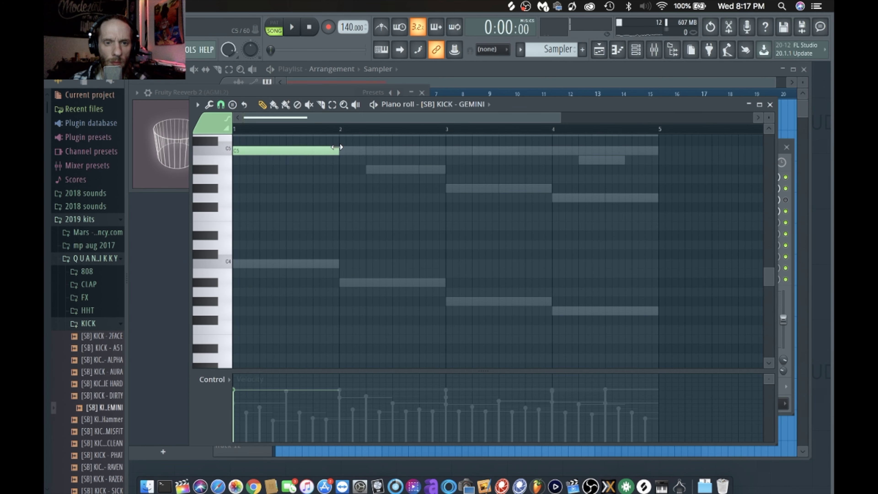
{"action": "left_click_drag", "start_coordinate": [274, 146], "coordinate": [261, 150]}
{"action": "key", "text": "space"}
{"action": "key", "text": "space"}
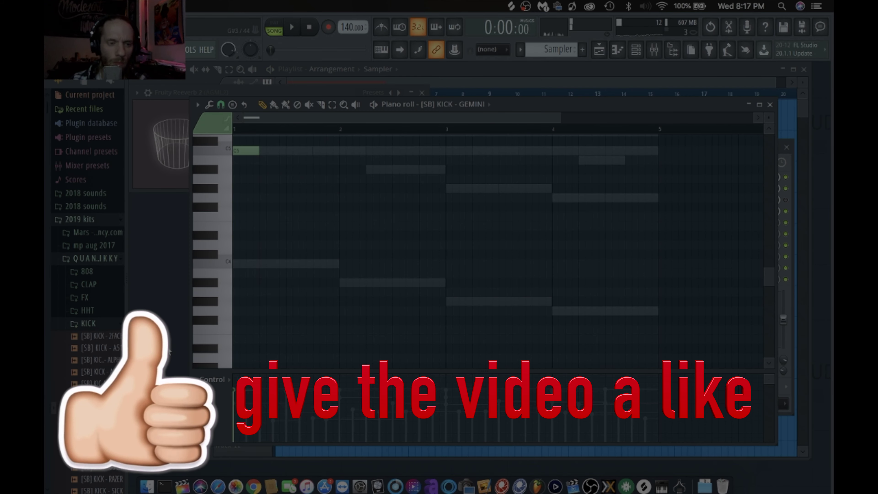
- Add one-beat C5 kick notes on beat 2 of bar 2, beat 1 of bar 3 and beat 2 of bar 4 during playback
{"action": "key", "text": "space"}
{"action": "scroll", "coordinate": [325, 188], "scroll_direction": "up", "scroll_amount": 3}
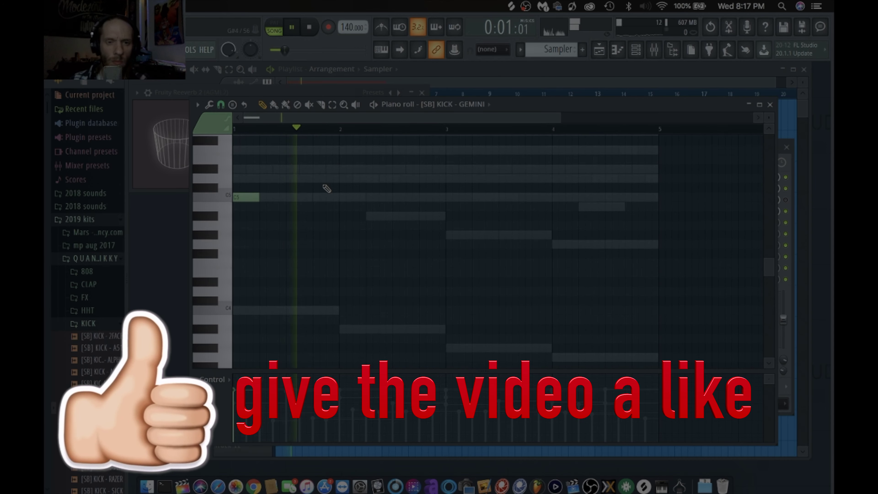
{"action": "left_click", "coordinate": [368, 198]}
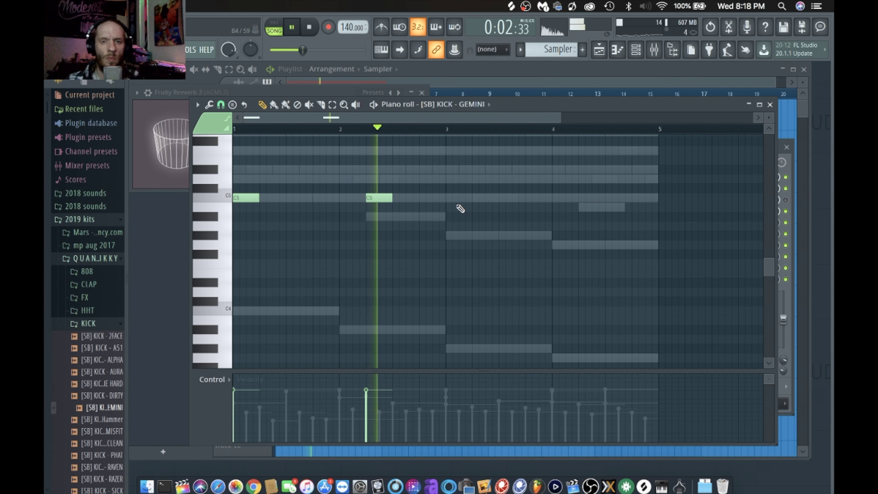
{"action": "left_click", "coordinate": [448, 197]}
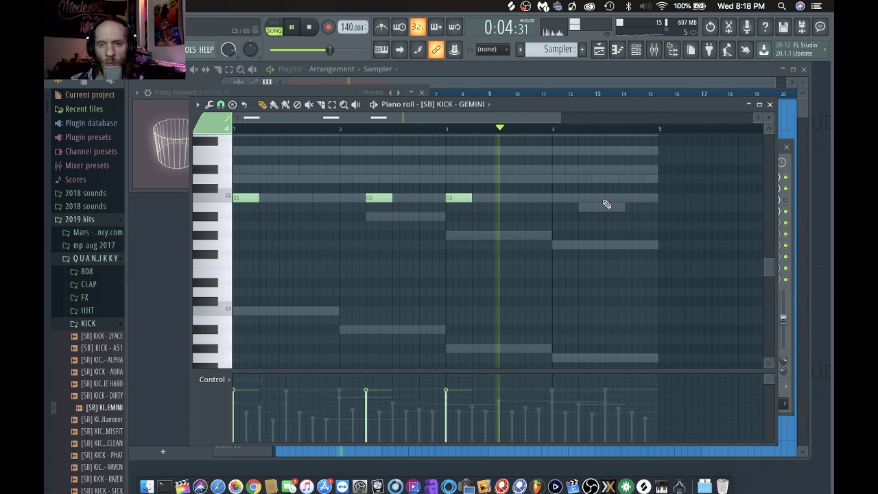
{"action": "left_click", "coordinate": [589, 198]}
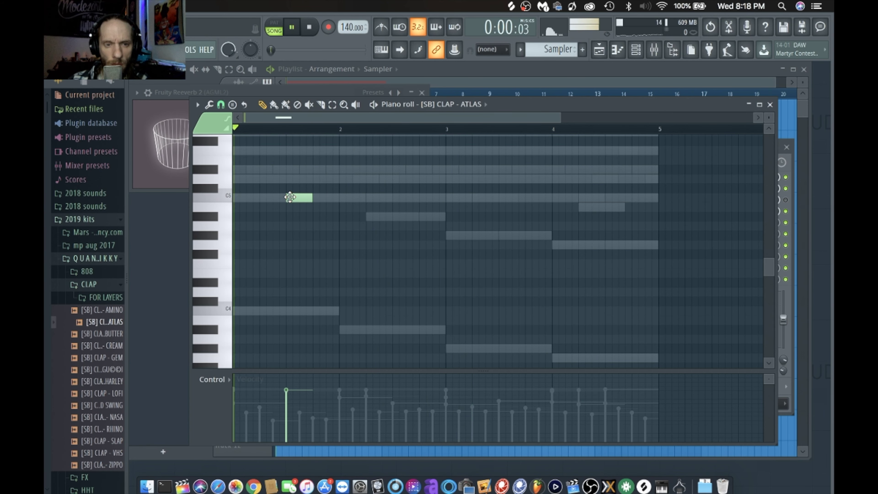
- Add C5 notes for CLAP - ATLAS on beat 3 of bars 2, 3 and 4
{"action": "left_click", "coordinate": [405, 198]}
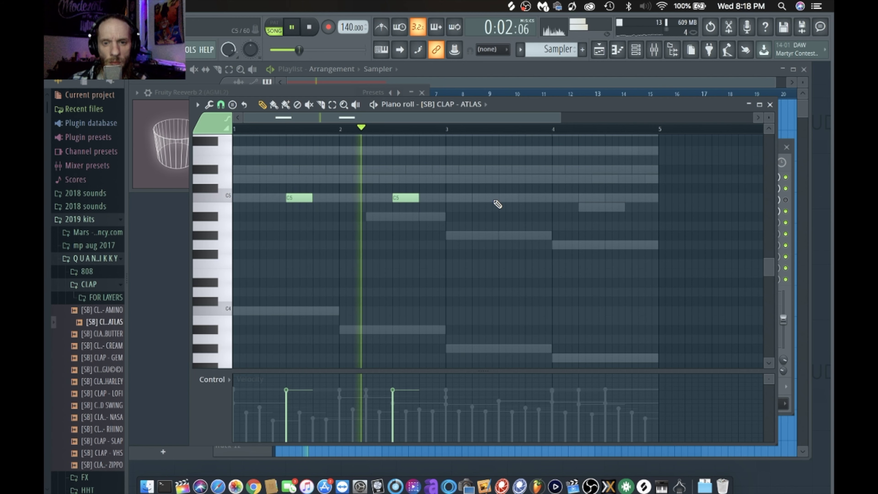
{"action": "left_click", "coordinate": [503, 198]}
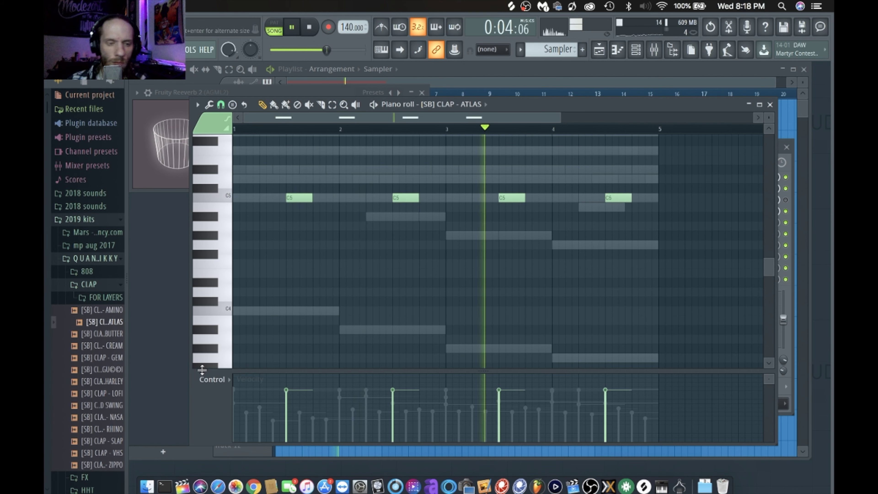
- Add the [SB] CHHT - GUN SLINGER hi-hat as a new channel, fill each 2 steps and open its notes for editing
{"action": "left_click", "coordinate": [103, 298]}
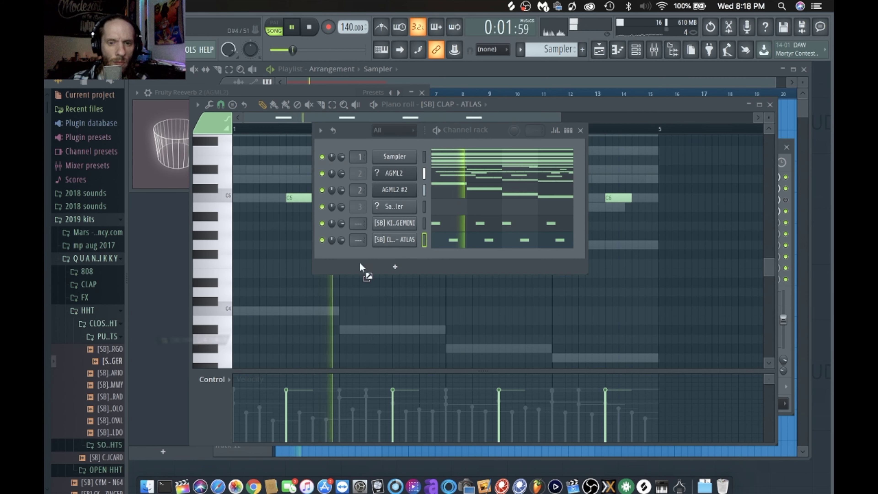
{"action": "left_click_drag", "start_coordinate": [362, 271], "coordinate": [410, 257]}
{"action": "right_click", "coordinate": [410, 257]}
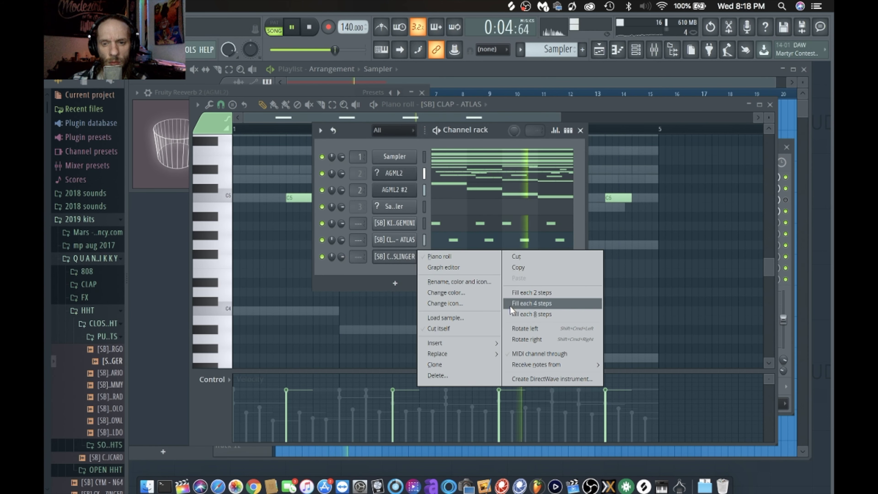
{"action": "left_click", "coordinate": [519, 292]}
{"action": "left_click", "coordinate": [448, 257]}
- Vary the hi-hat note velocities across bars 1 and 2 to create rhythm, auditioning between changes
{"action": "left_click_drag", "start_coordinate": [245, 423], "coordinate": [301, 404]}
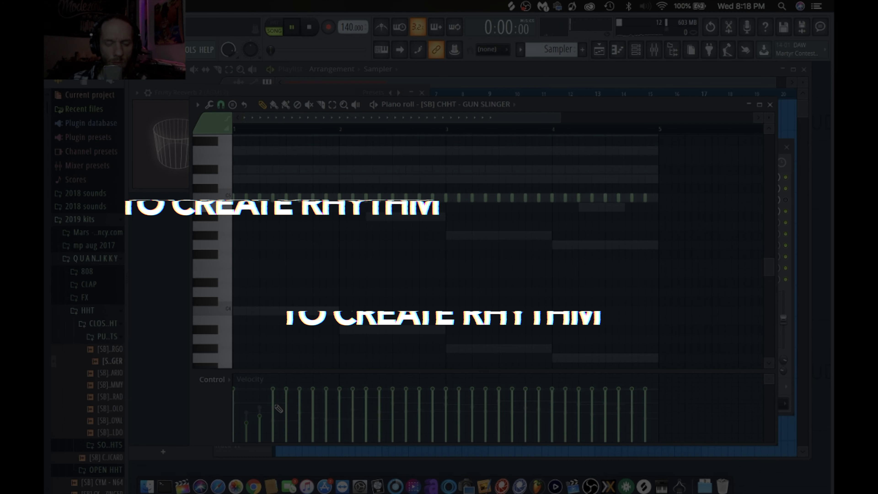
{"action": "key", "text": "space"}
{"action": "left_click", "coordinate": [273, 401]}
{"action": "key", "text": "space"}
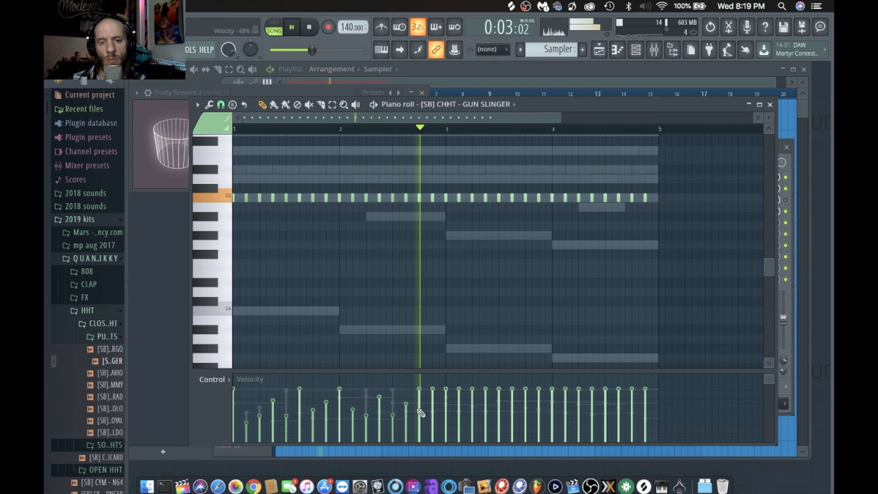
{"action": "key", "text": "space"}
{"action": "key", "text": "space"}
{"action": "left_click", "coordinate": [408, 413]}
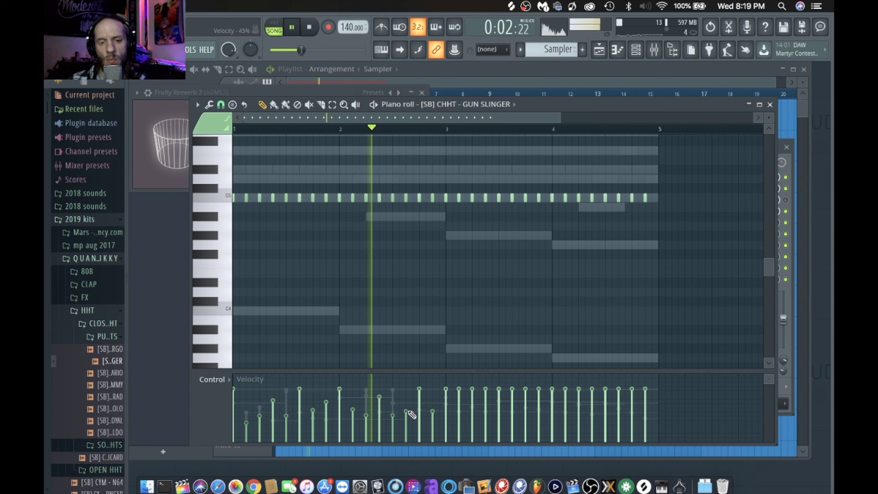
{"action": "key", "text": "space"}
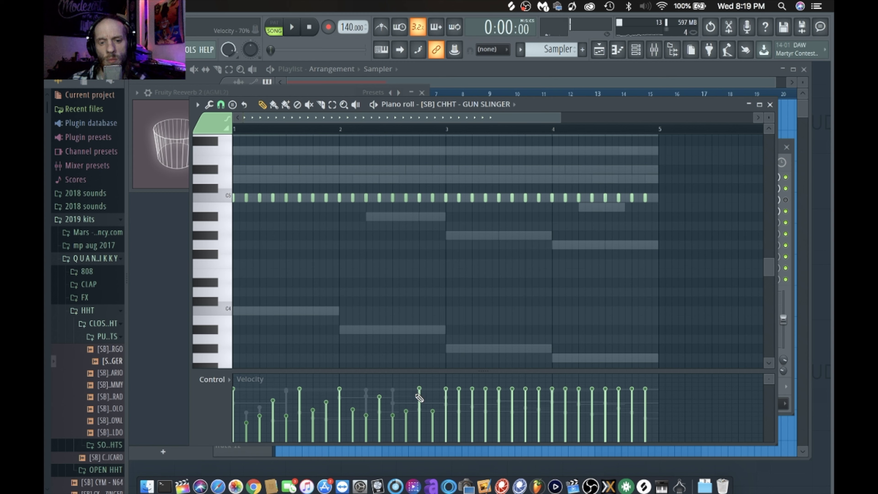
- Vary the remaining hi-hat velocities from the end of bar 2 through bar 4 and play the result
{"action": "left_click_drag", "start_coordinate": [419, 397], "coordinate": [632, 416]}
{"action": "key", "text": "space"}
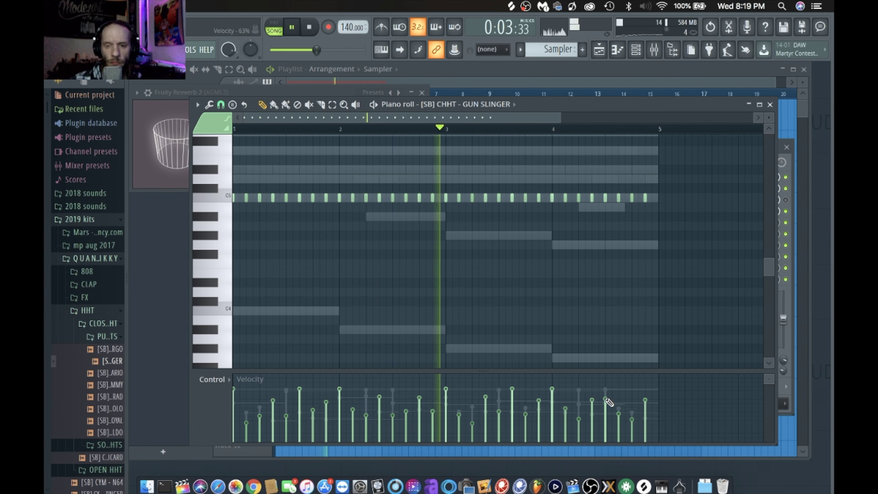
{"action": "left_click", "coordinate": [645, 407]}
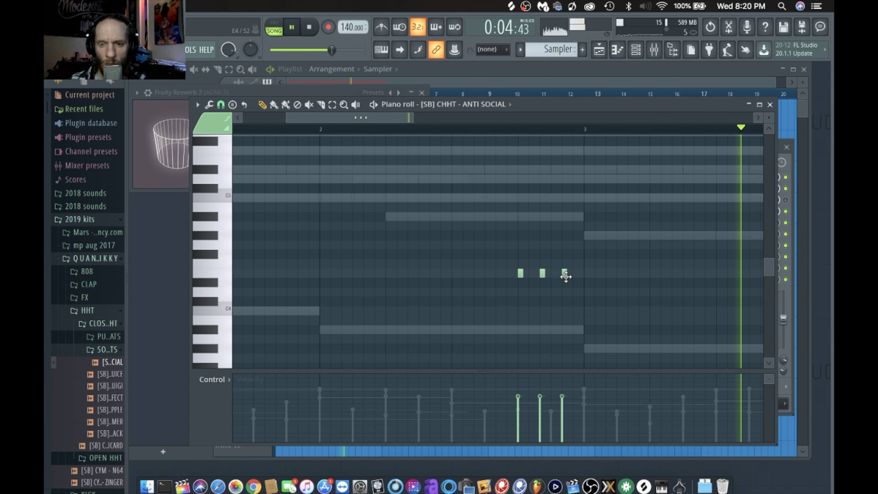
- Add an E4 hit halfway through beat 2 of bar 4 in the CHHT - ANTI SOCIAL pattern and play it back
{"action": "scroll", "coordinate": [564, 276], "scroll_direction": "up", "scroll_amount": 2}
{"action": "scroll", "coordinate": [563, 277], "scroll_direction": "up", "scroll_amount": 3}
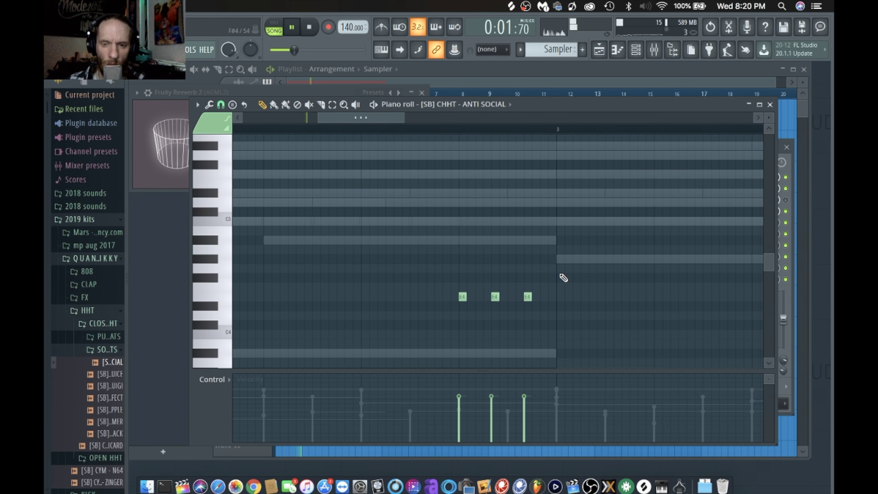
{"action": "scroll", "coordinate": [563, 277], "scroll_direction": "up", "scroll_amount": 1}
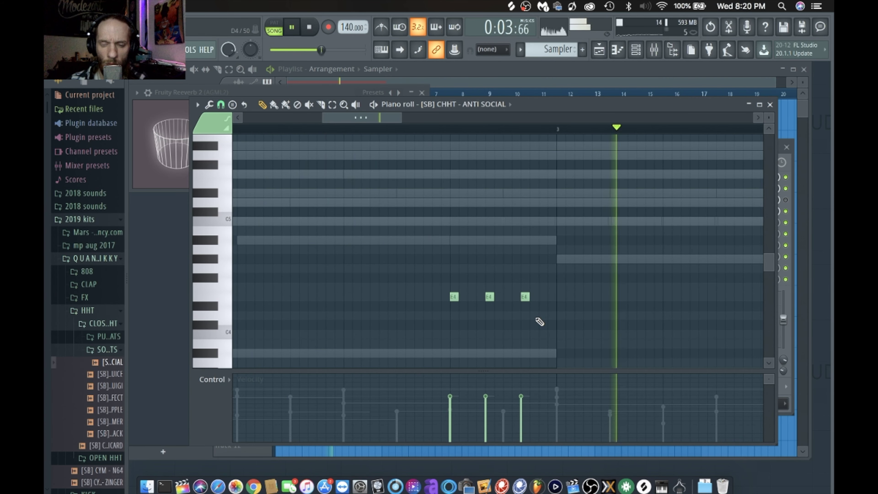
{"action": "left_click_drag", "start_coordinate": [401, 119], "coordinate": [520, 142]}
{"action": "key", "text": "space"}
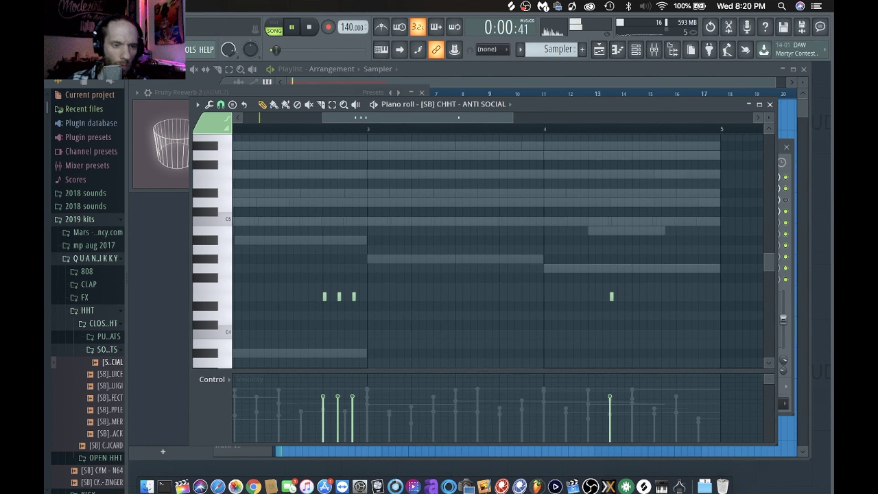
- Add the [SB] OHHT - SOFT open hi-hat as a new channel and place a D4 note on beat 2 of bar 1
{"action": "left_click", "coordinate": [91, 350]}
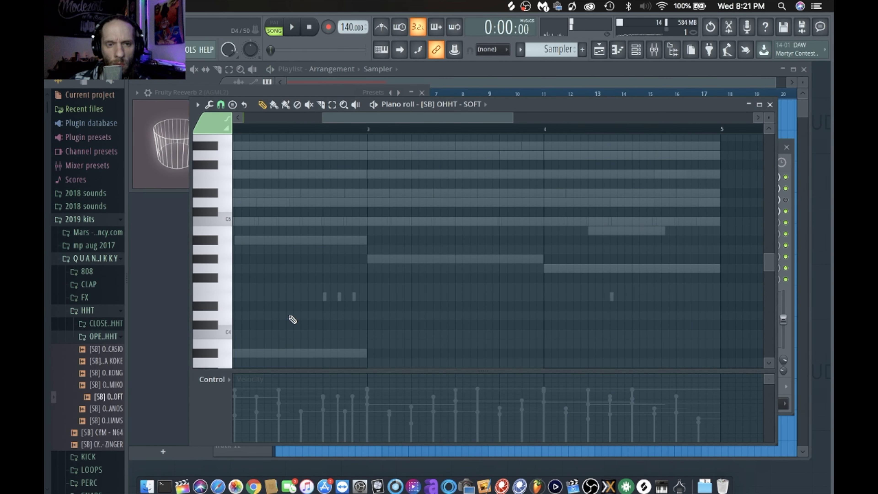
{"action": "scroll", "coordinate": [293, 320], "scroll_direction": "left", "scroll_amount": 5}
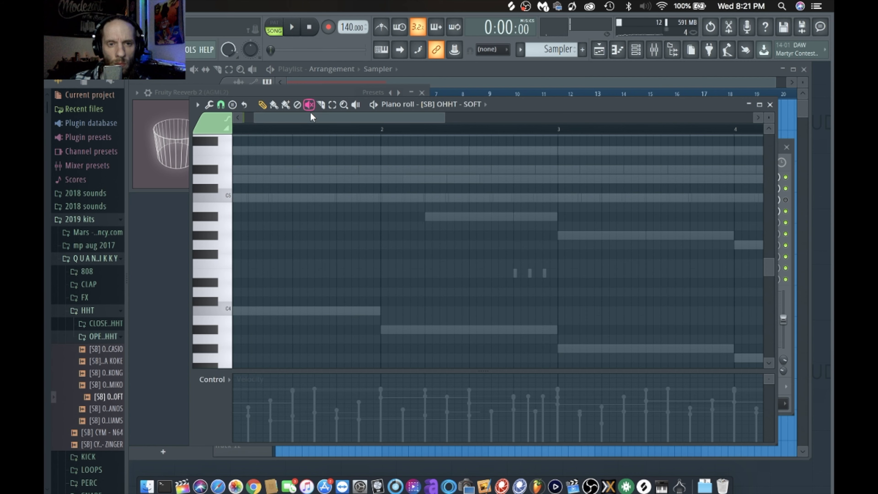
{"action": "left_click_drag", "start_coordinate": [312, 117], "coordinate": [200, 122]}
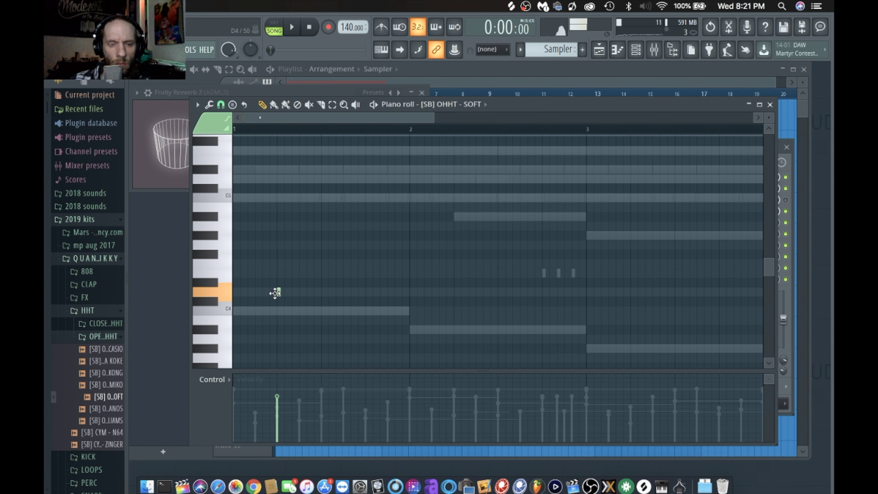
{"action": "key", "text": "space"}
- Raise the open hi-hat note in bar 1 to D#5 and add another D#5 note on beat 2 of bar 3
{"action": "key", "text": "space"}
{"action": "key", "text": "space"}
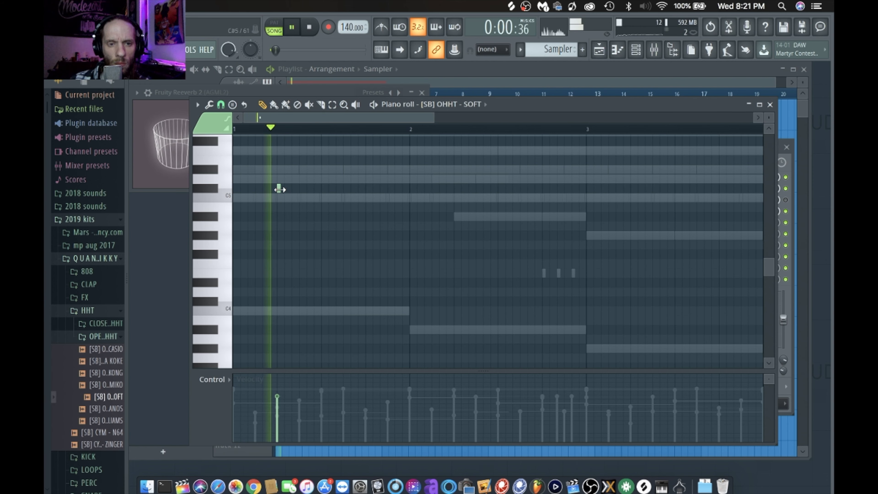
{"action": "key", "text": "space"}
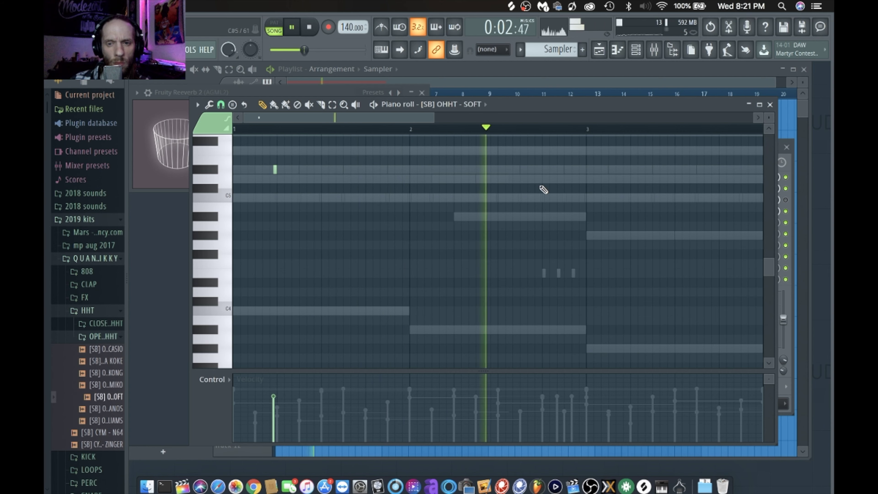
{"action": "left_click", "coordinate": [630, 170]}
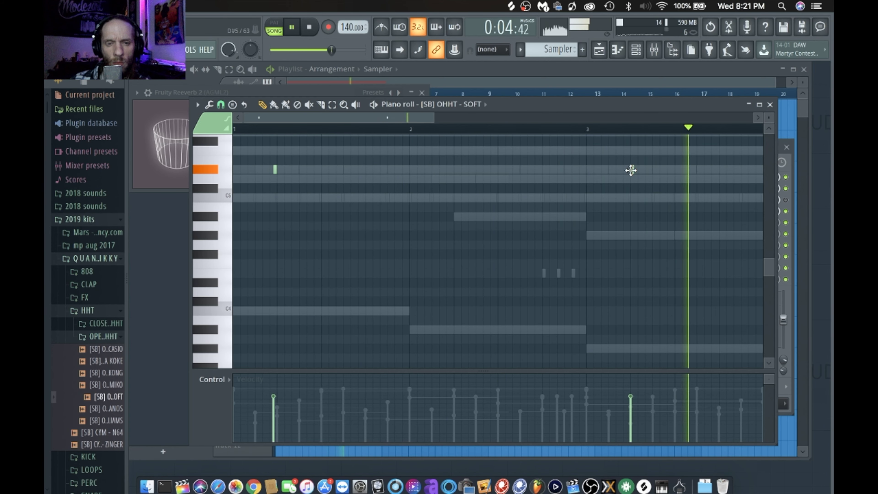
- Add the [SB] 808 - CANDY sample as a new channel with the kick's note pattern and play it back
{"action": "left_click", "coordinate": [636, 49]}
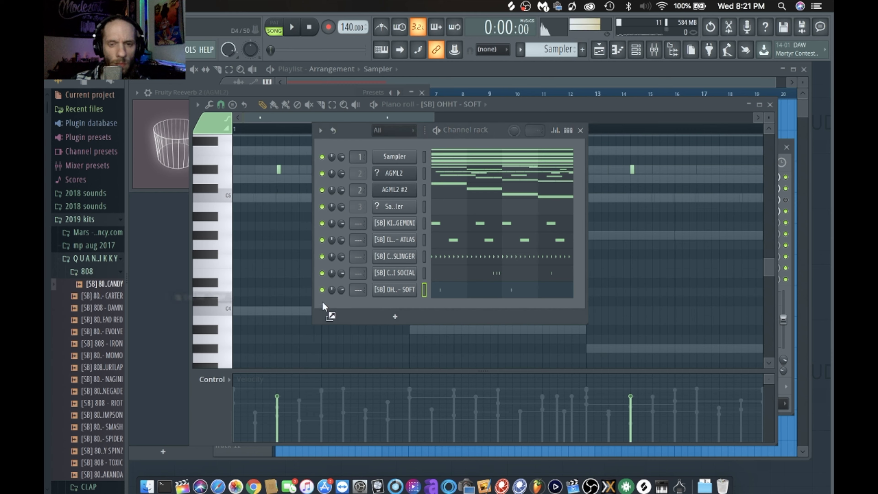
{"action": "left_click_drag", "start_coordinate": [322, 302], "coordinate": [386, 302]}
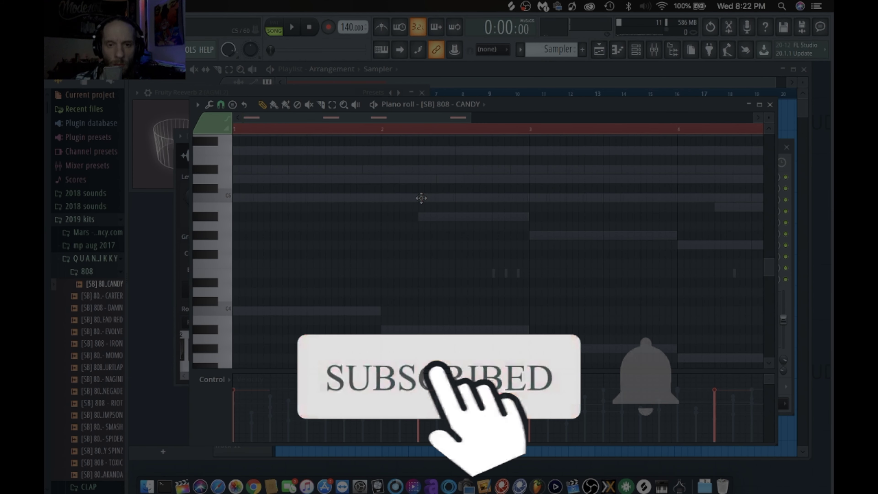
{"action": "key", "text": "space"}
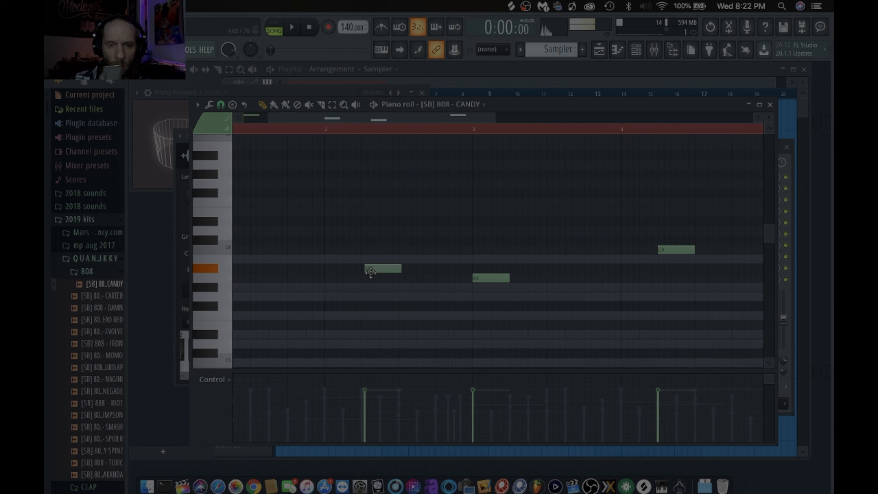
- Tune the 808 notes: A#5 aligned to beat 2 of bar 2, G#5 at the start of bar 3 and G5 on beat 2 of bar 4
{"action": "left_click_drag", "start_coordinate": [370, 271], "coordinate": [368, 271]}
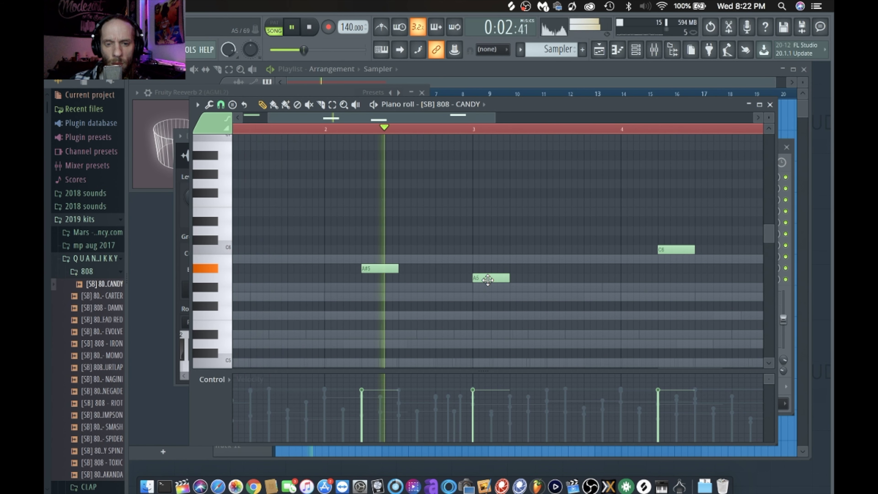
{"action": "left_click_drag", "start_coordinate": [487, 280], "coordinate": [487, 288]}
{"action": "scroll", "coordinate": [488, 289], "scroll_direction": "right", "scroll_amount": 2}
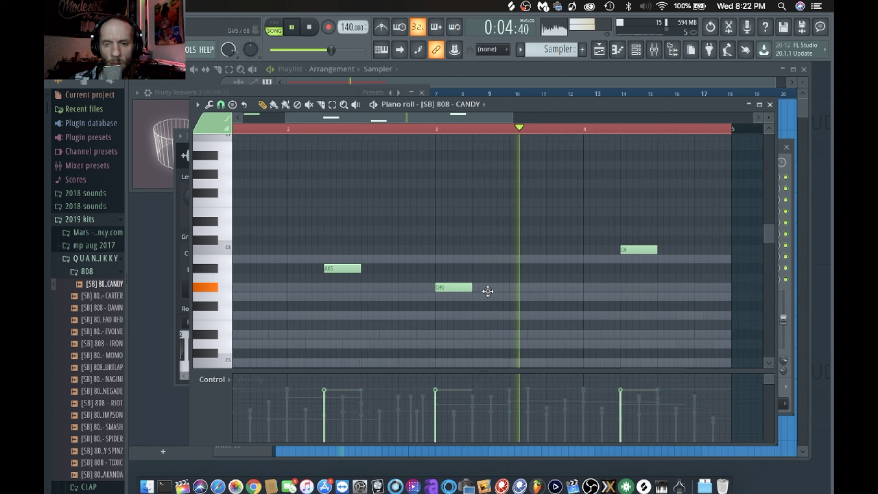
{"action": "scroll", "coordinate": [511, 281], "scroll_direction": "right", "scroll_amount": 2}
{"action": "scroll", "coordinate": [511, 282], "scroll_direction": "down", "scroll_amount": 1}
{"action": "key", "text": "space"}
{"action": "left_click_drag", "start_coordinate": [580, 225], "coordinate": [576, 297]}
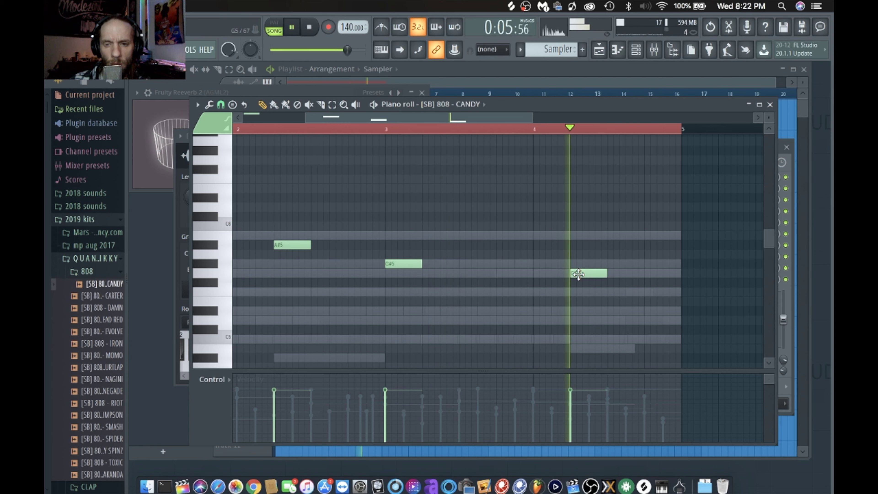
- Extend the [SB] KICK - GEMINI pattern with C5 hits halfway through beat 2 of bars 1 and 3, plus B4 hits leading into the existing kicks
{"action": "left_click", "coordinate": [639, 54]}
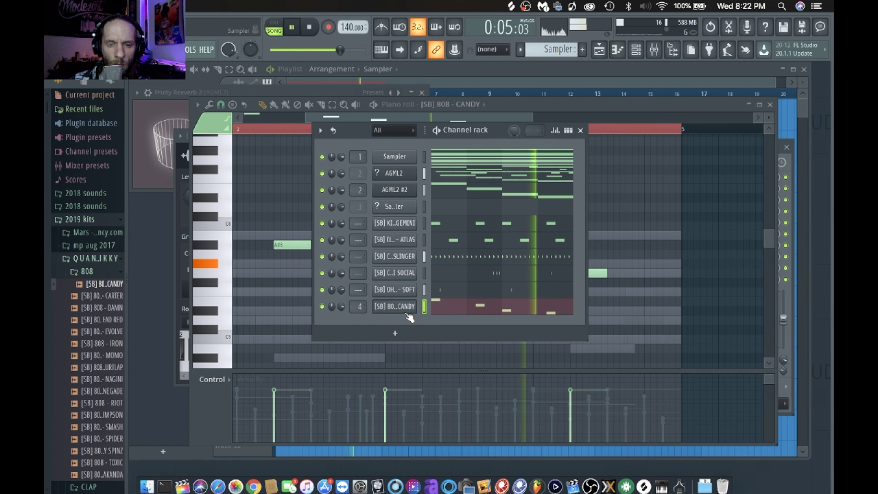
{"action": "left_click", "coordinate": [450, 224]}
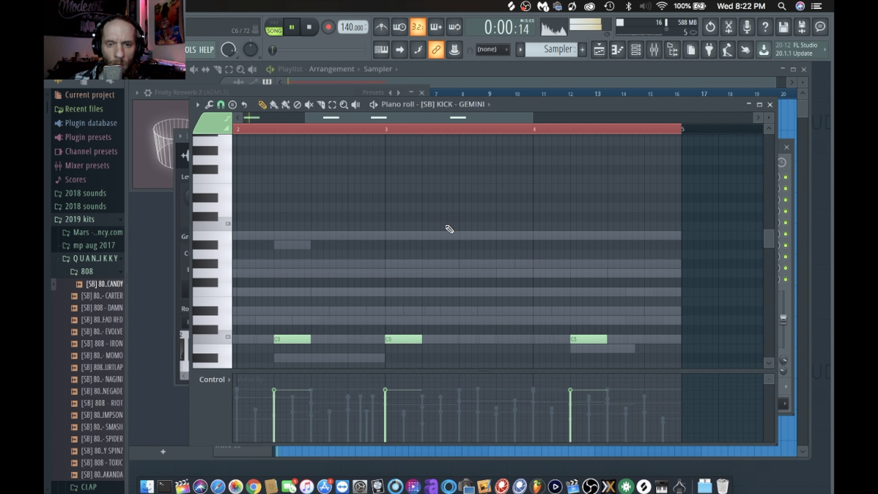
{"action": "left_click_drag", "start_coordinate": [406, 118], "coordinate": [233, 105]}
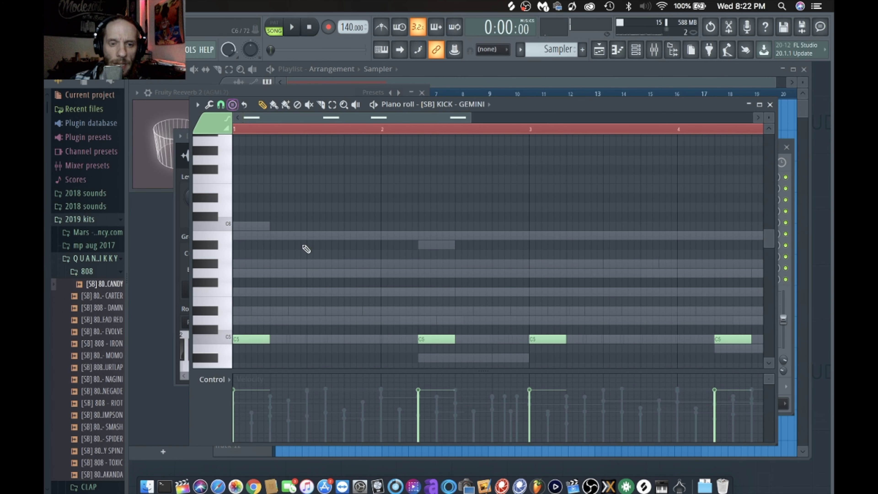
{"action": "left_click", "coordinate": [288, 339]}
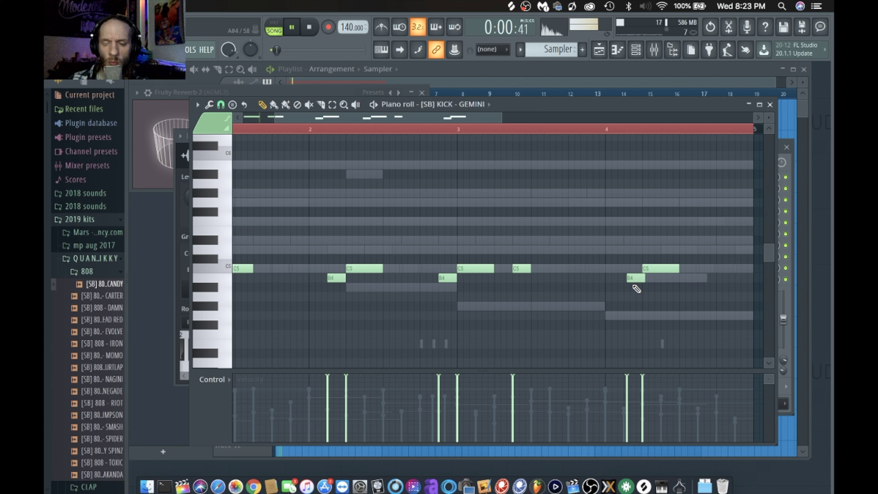
- Add a B4 kick halfway through beat 4 of bar 4 in the [SB] KICK - GEMINI pattern
{"action": "key", "text": "F6"}
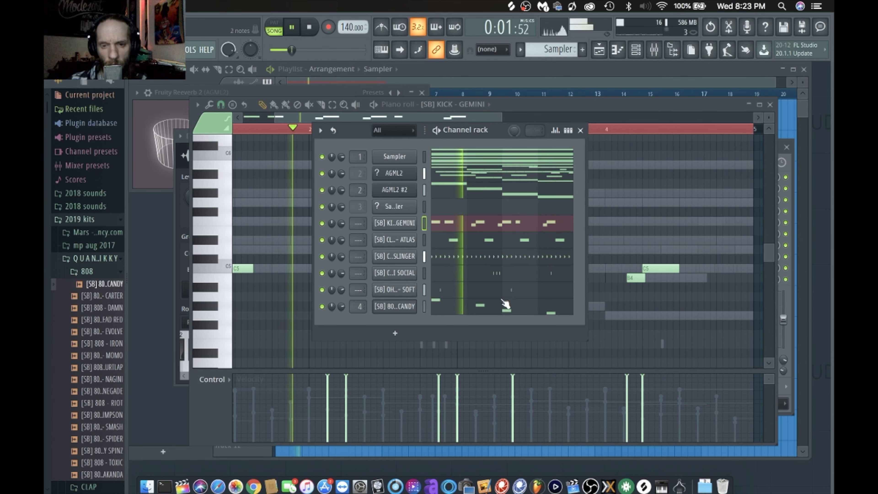
{"action": "left_click", "coordinate": [501, 231]}
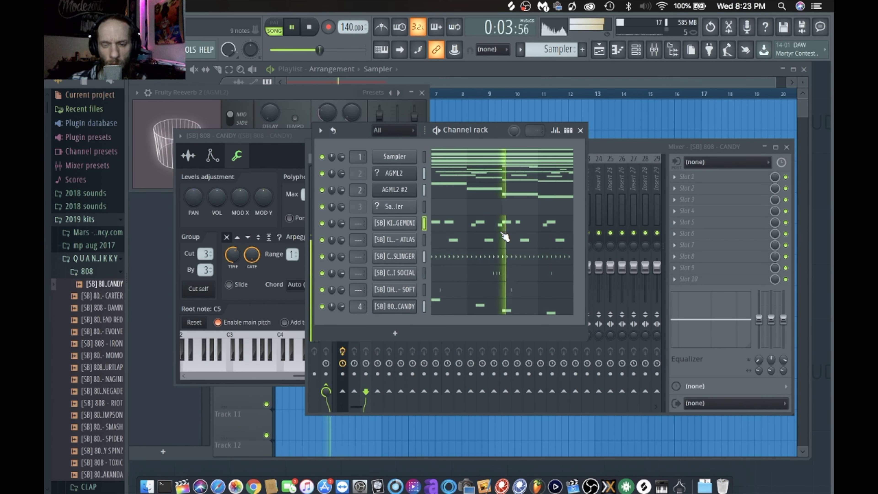
{"action": "left_click", "coordinate": [501, 231]}
{"action": "scroll", "coordinate": [619, 280], "scroll_direction": "right", "scroll_amount": 2}
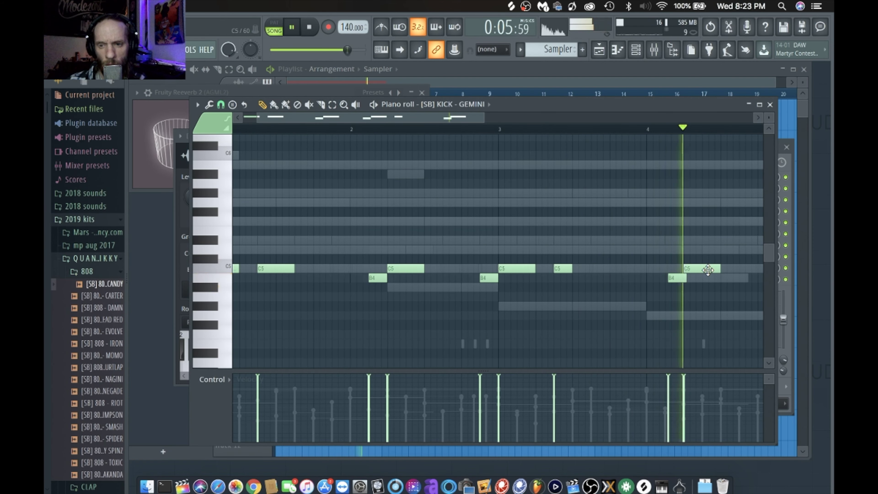
{"action": "scroll", "coordinate": [676, 279], "scroll_direction": "up", "scroll_amount": 2, "text": "ctrl"}
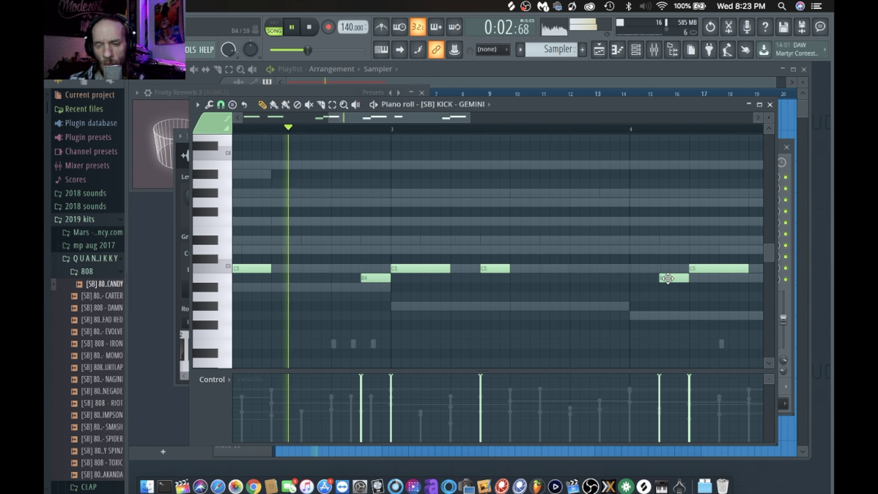
{"action": "scroll", "coordinate": [668, 279], "scroll_direction": "right", "scroll_amount": 4}
{"action": "scroll", "coordinate": [668, 278], "scroll_direction": "up", "scroll_amount": 1}
{"action": "left_click_drag", "start_coordinate": [494, 117], "coordinate": [639, 118]}
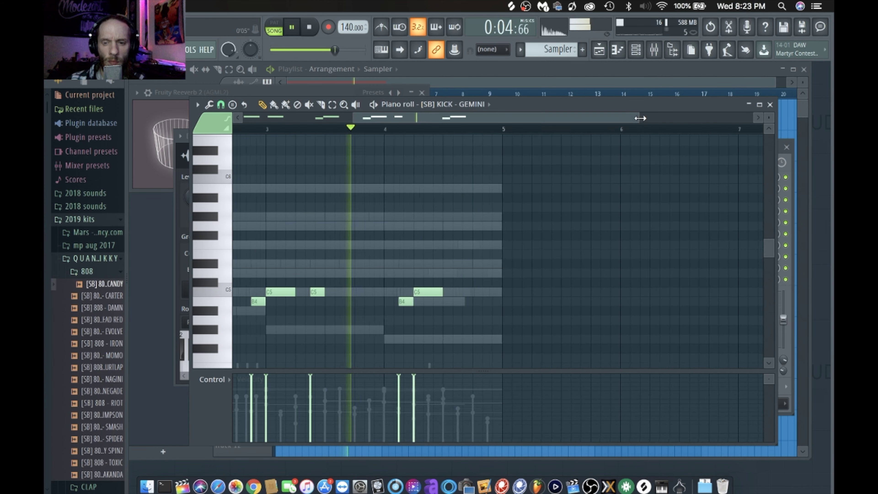
{"action": "left_click", "coordinate": [491, 311]}
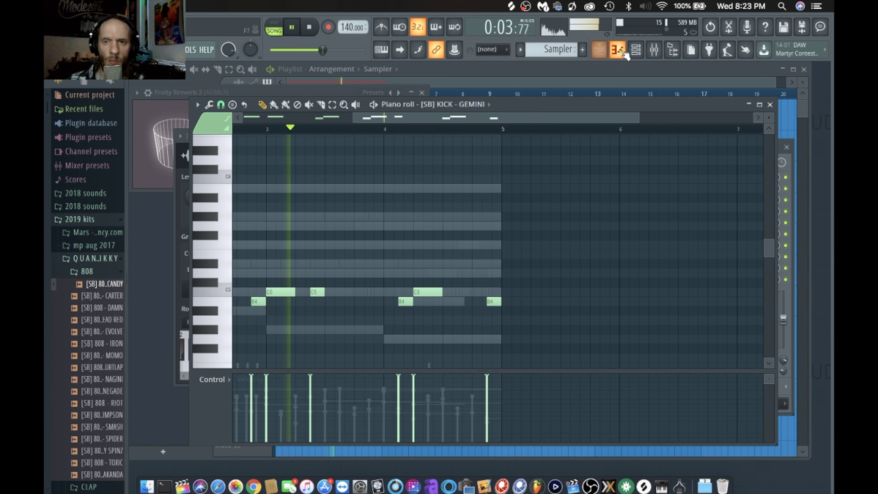
- Stop playback and bring up the channel rack together with the mixer
{"action": "left_click", "coordinate": [636, 50]}
{"action": "key", "text": "space"}
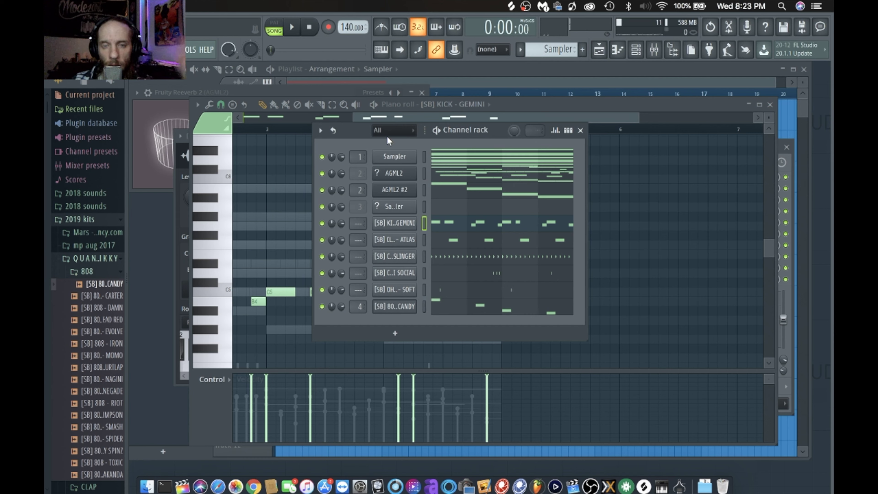
{"action": "key", "text": "F9"}
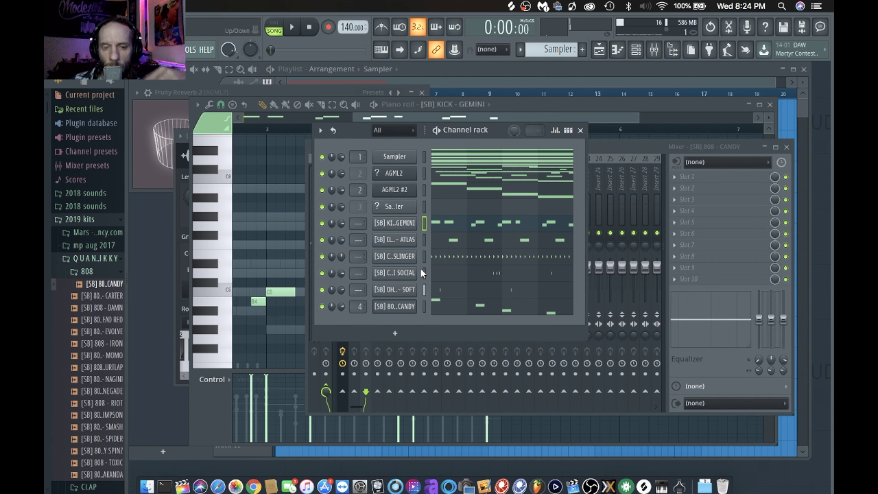